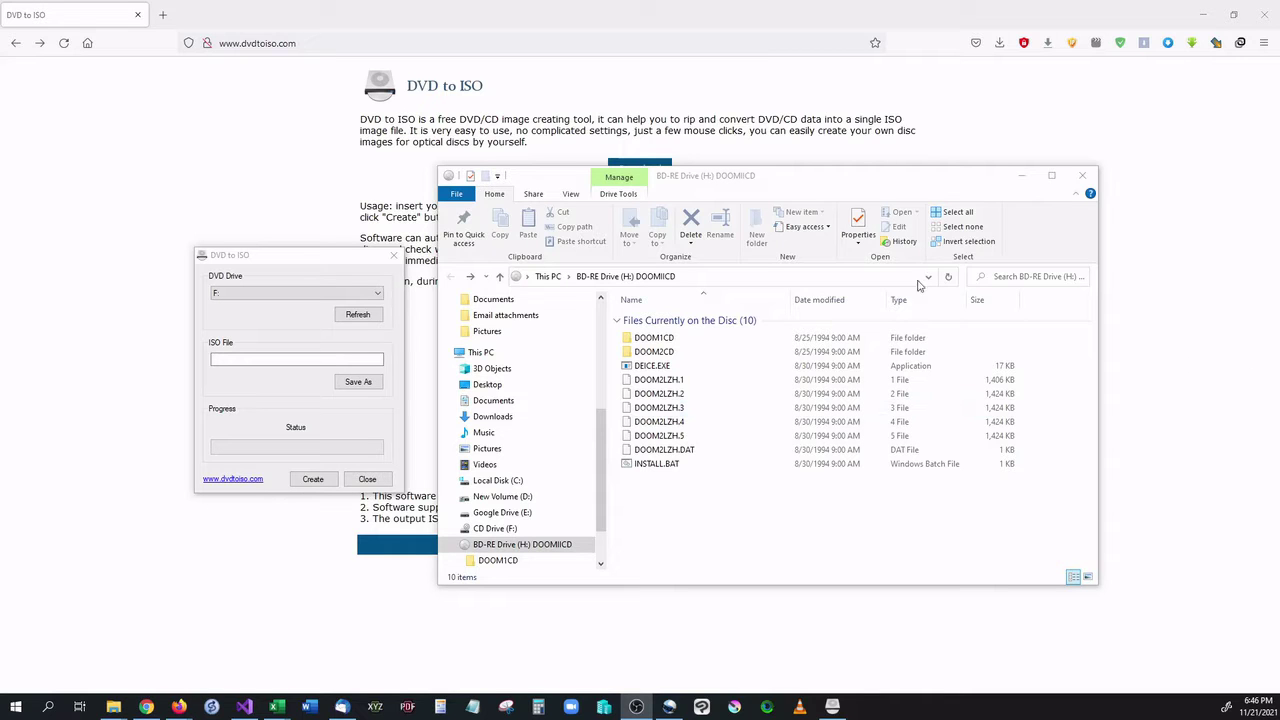
Nudge the Explorer window up, then repeatedly select all ten disc files and clear the selection.
mouse_move(843, 191)
left_mouse_down()
mouse_move(806, 153)
mouse_move(845, 173)
left_mouse_up()
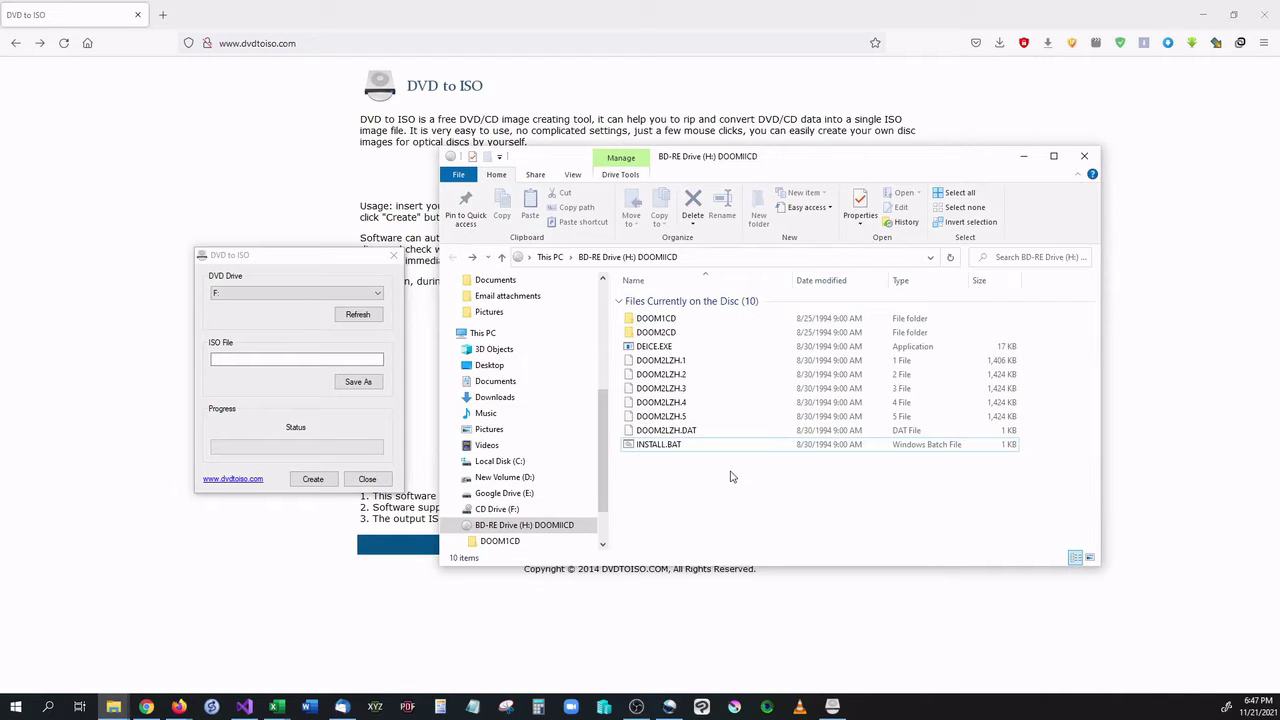
left_click_drag(731, 468, 700, 318)
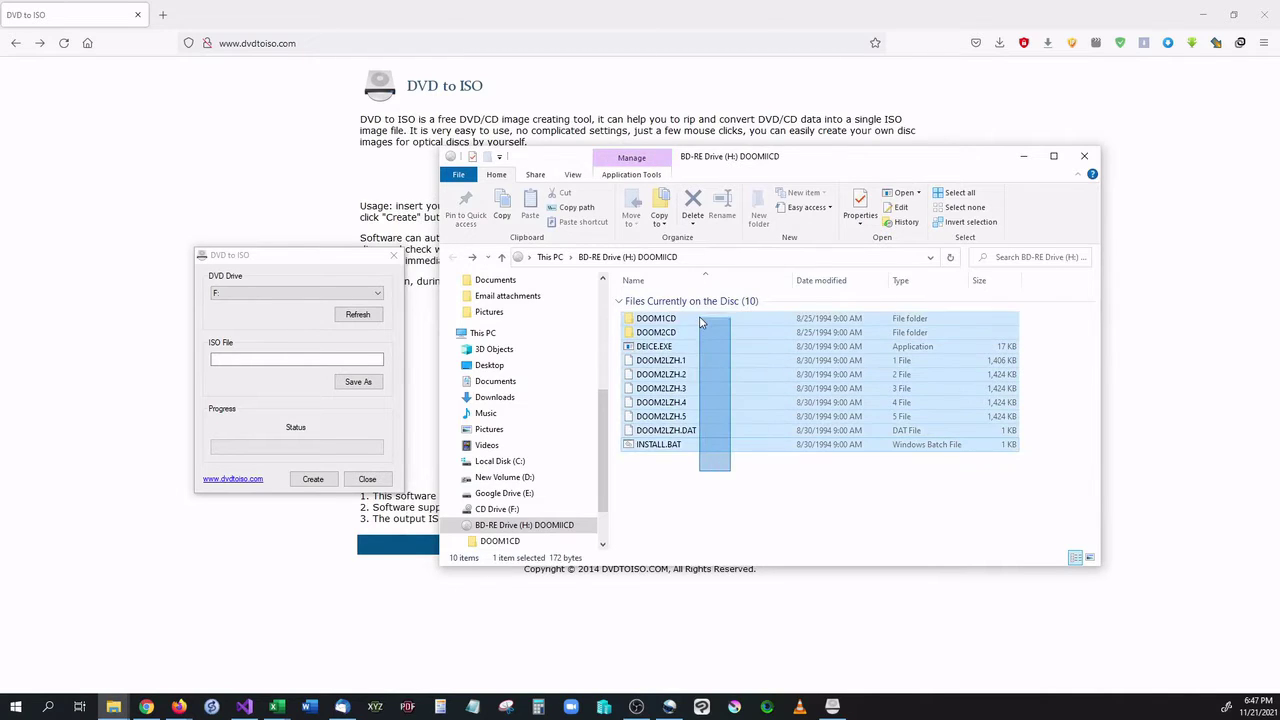
left_click(696, 510)
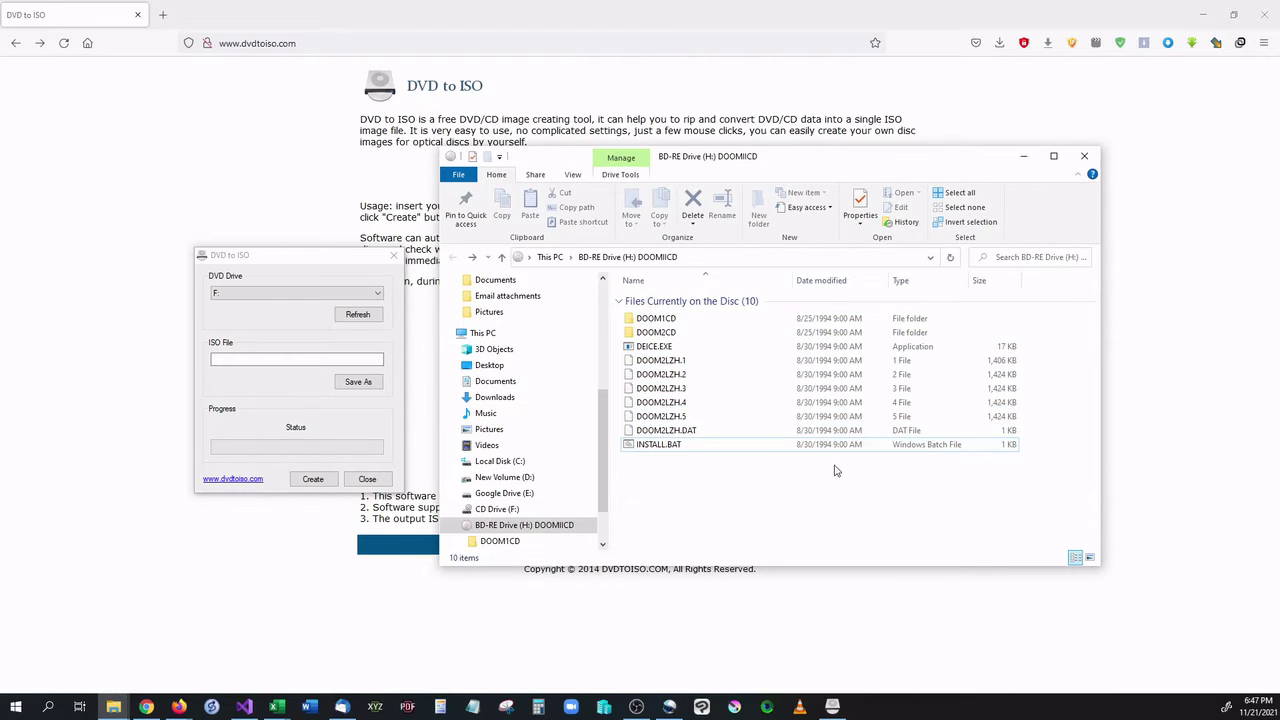
left_click_drag(836, 466, 797, 341)
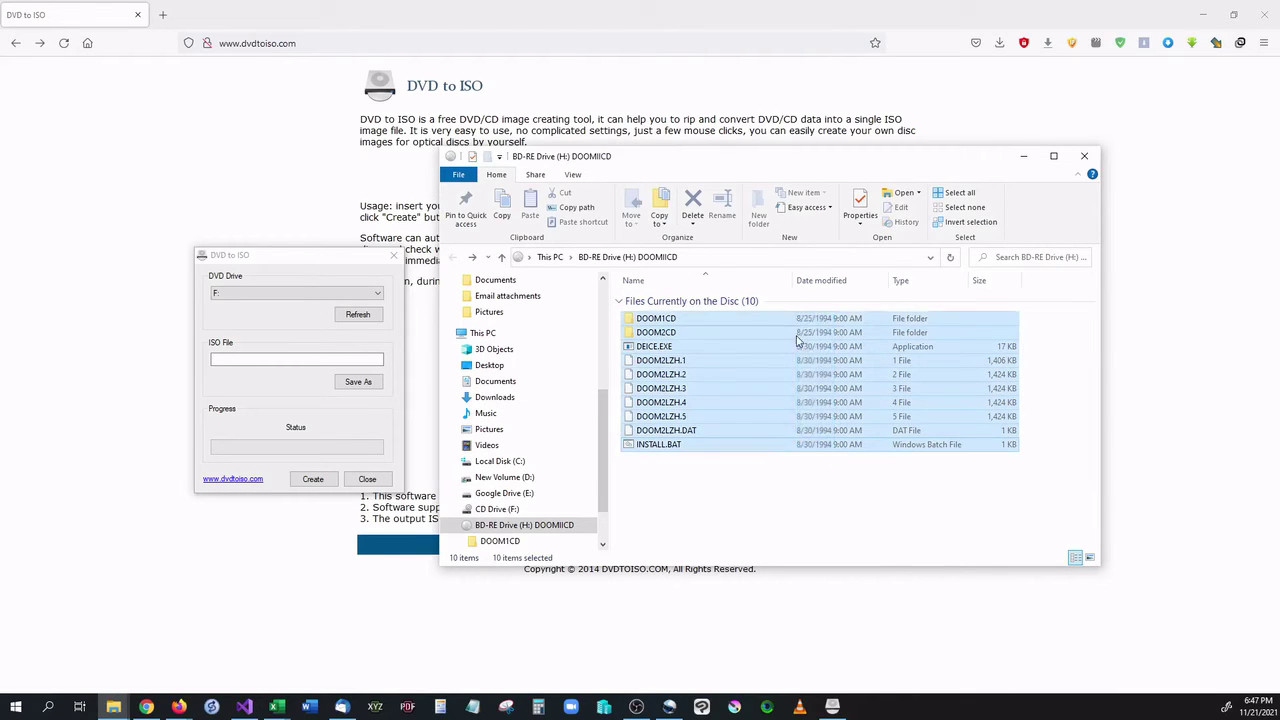
left_click(797, 491)
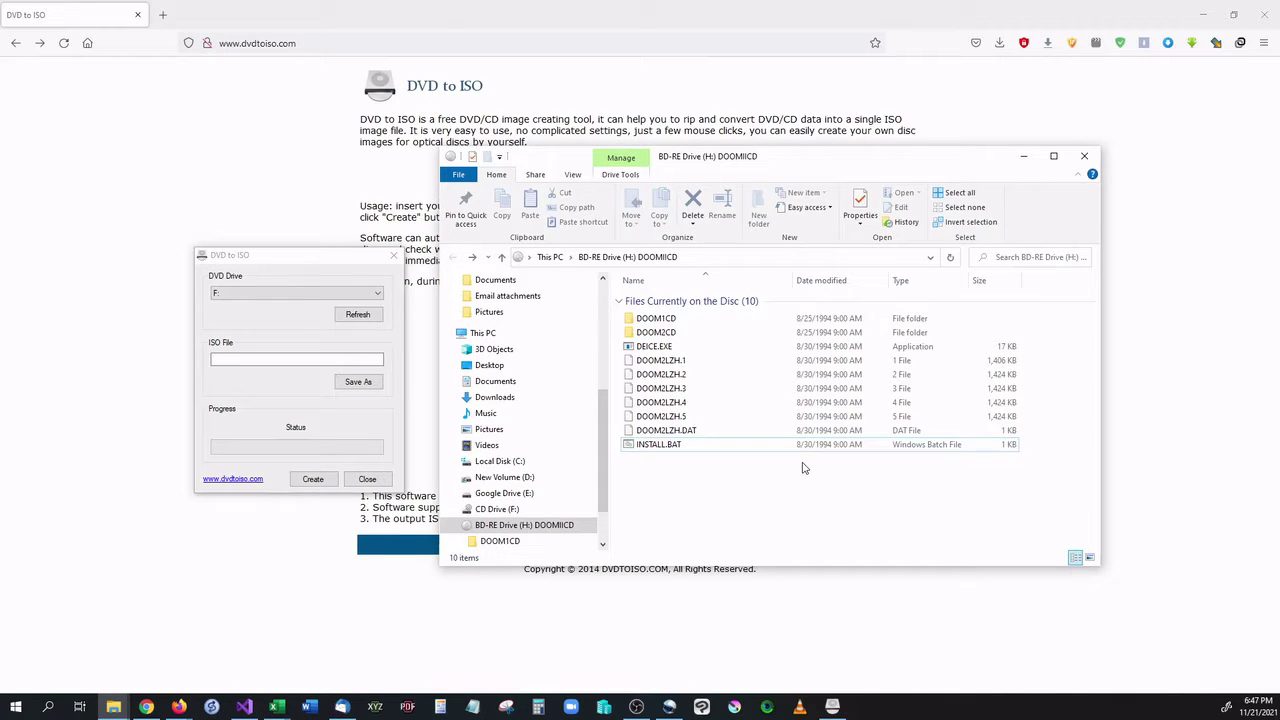
left_click_drag(802, 468, 810, 297)
left_click(838, 517)
left_click(309, 8)
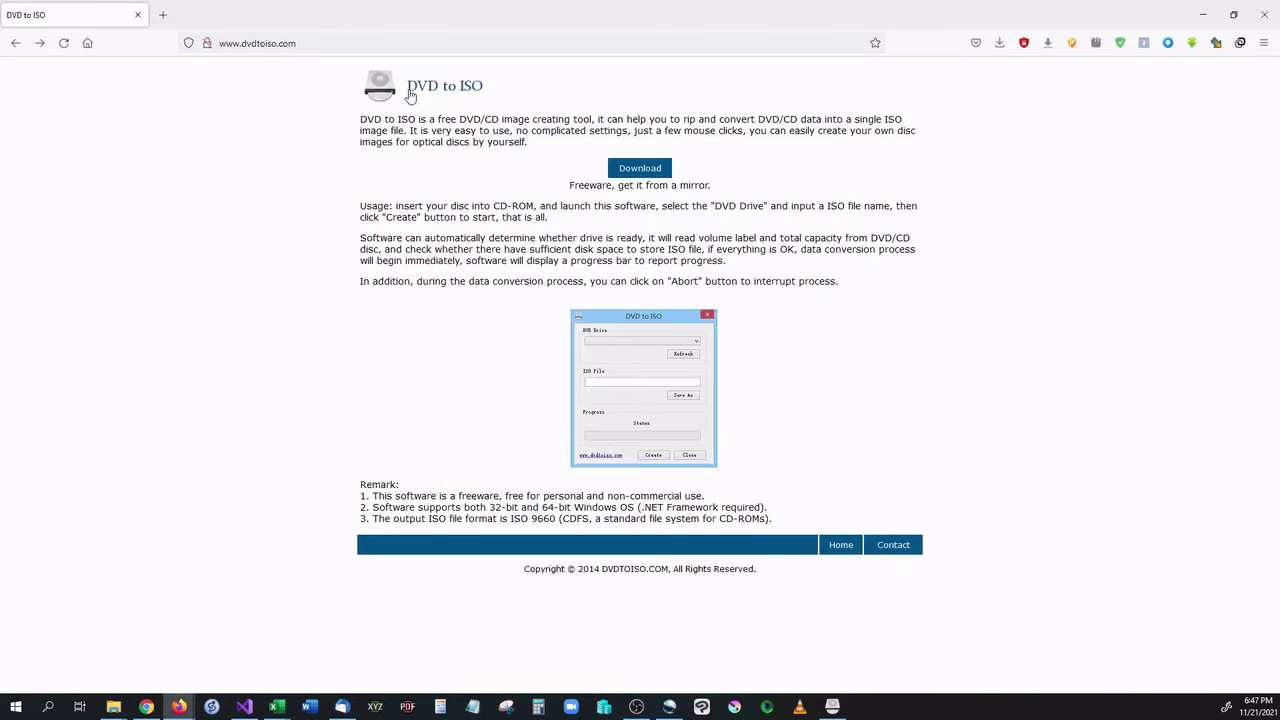
left_click_drag(410, 90, 478, 88)
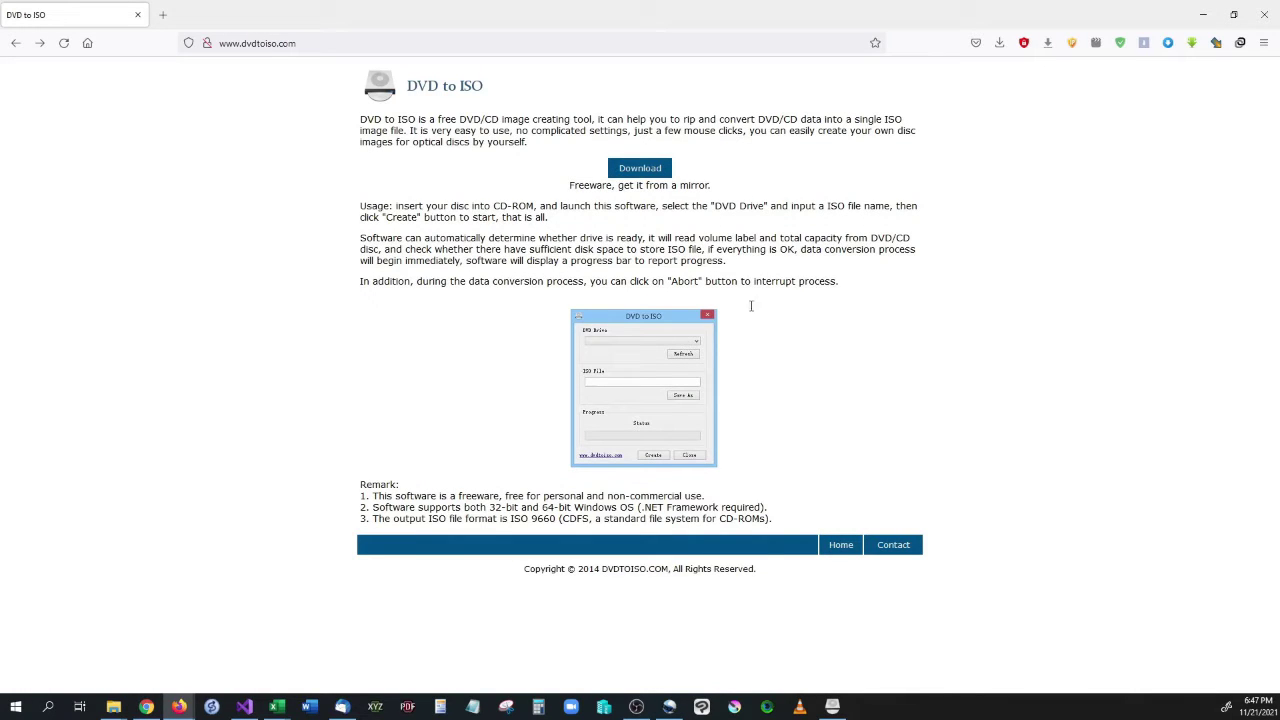
Bring up DVD to ISO, check its drive list leaving F: chosen, and close the program.
left_click(827, 712)
left_click(328, 294)
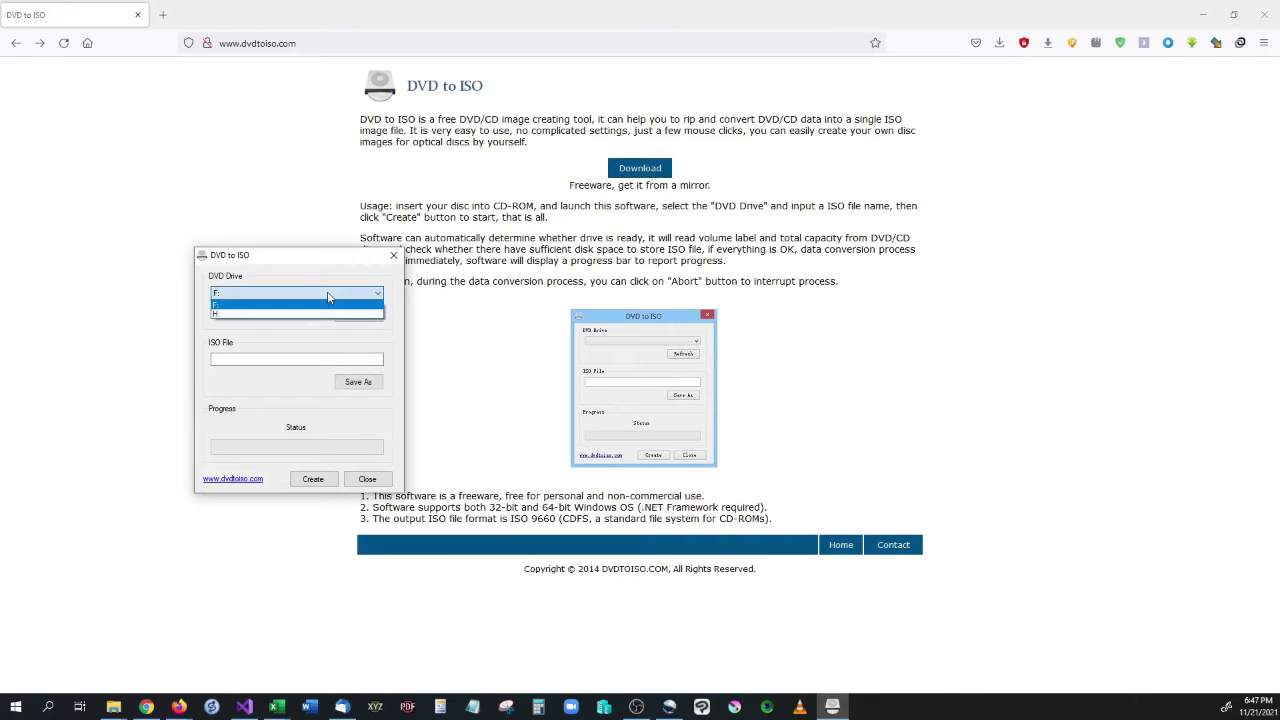
left_click(328, 297)
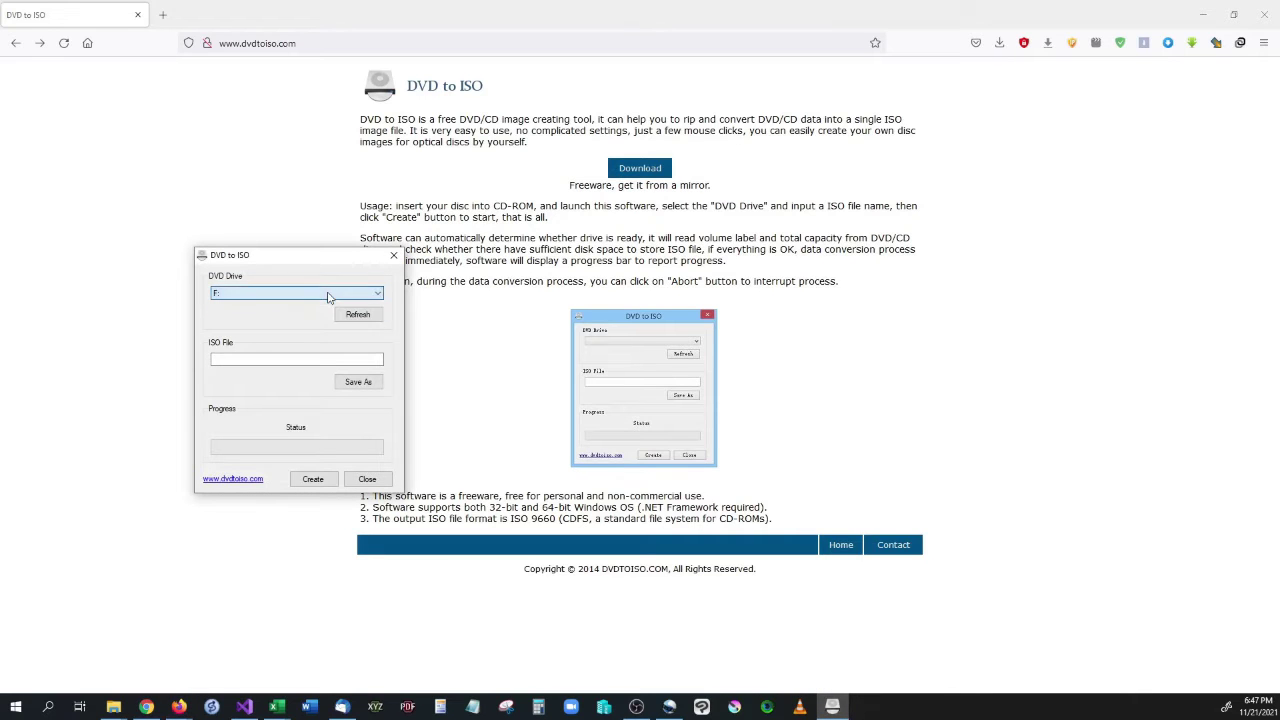
left_click(394, 257)
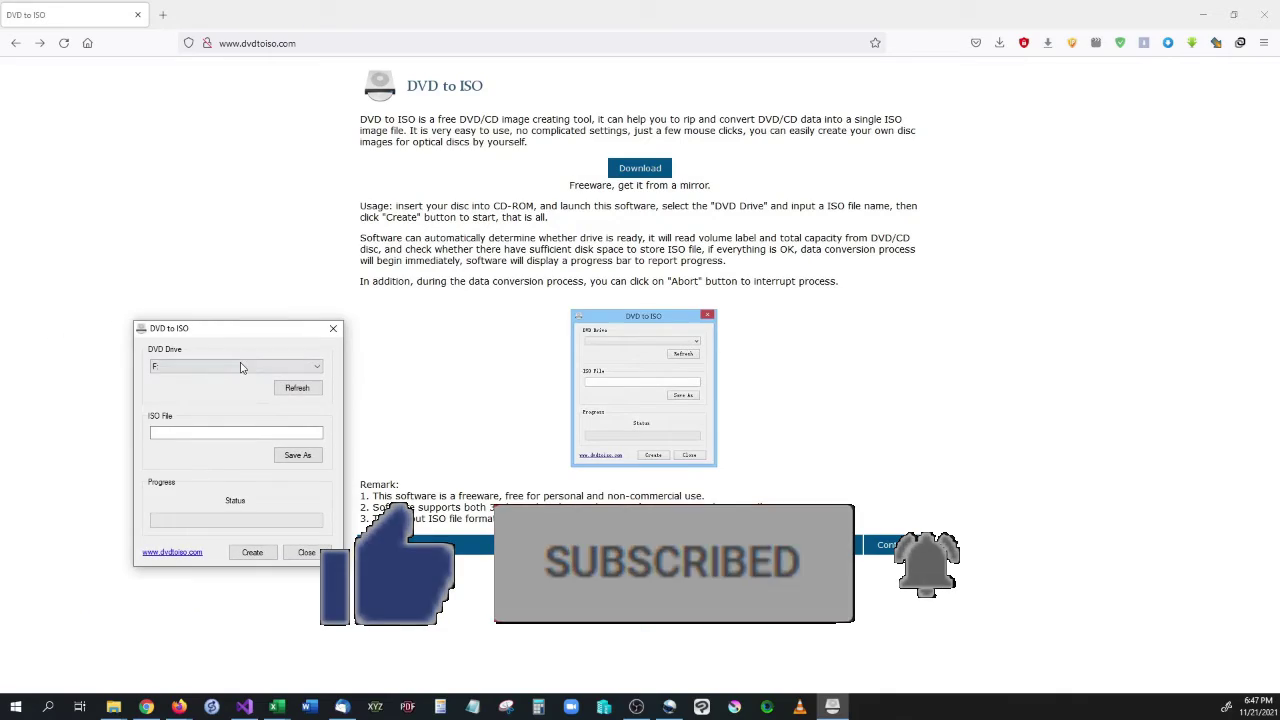
Relaunch DVD to ISO with H: [24.36 MB] DOOMIICD as source and open the save dialog.
left_click(238, 368)
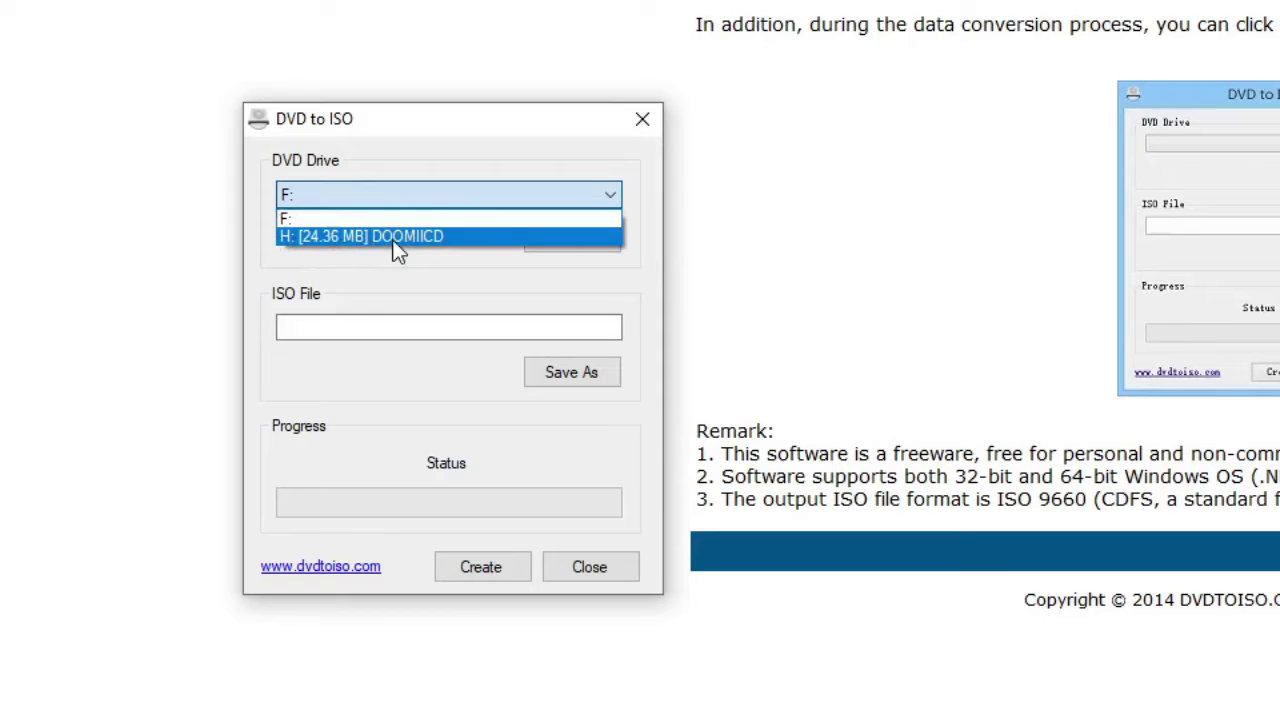
left_click(432, 239)
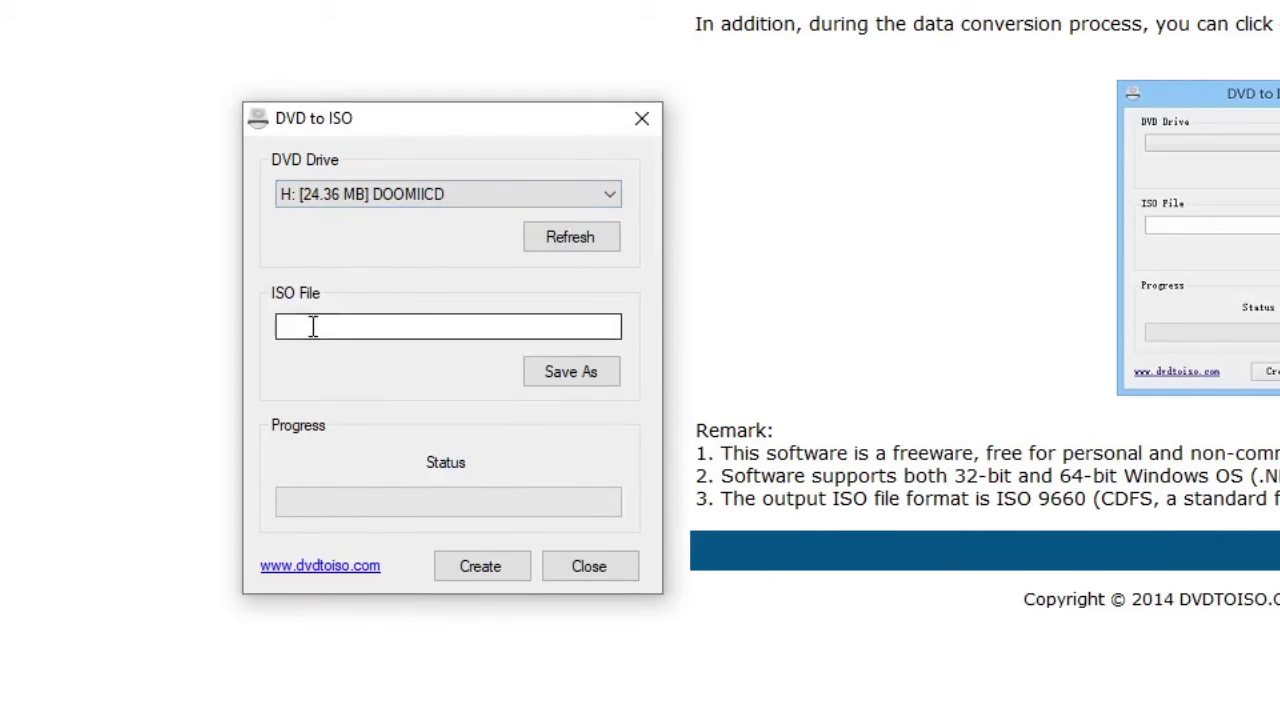
left_click(590, 371)
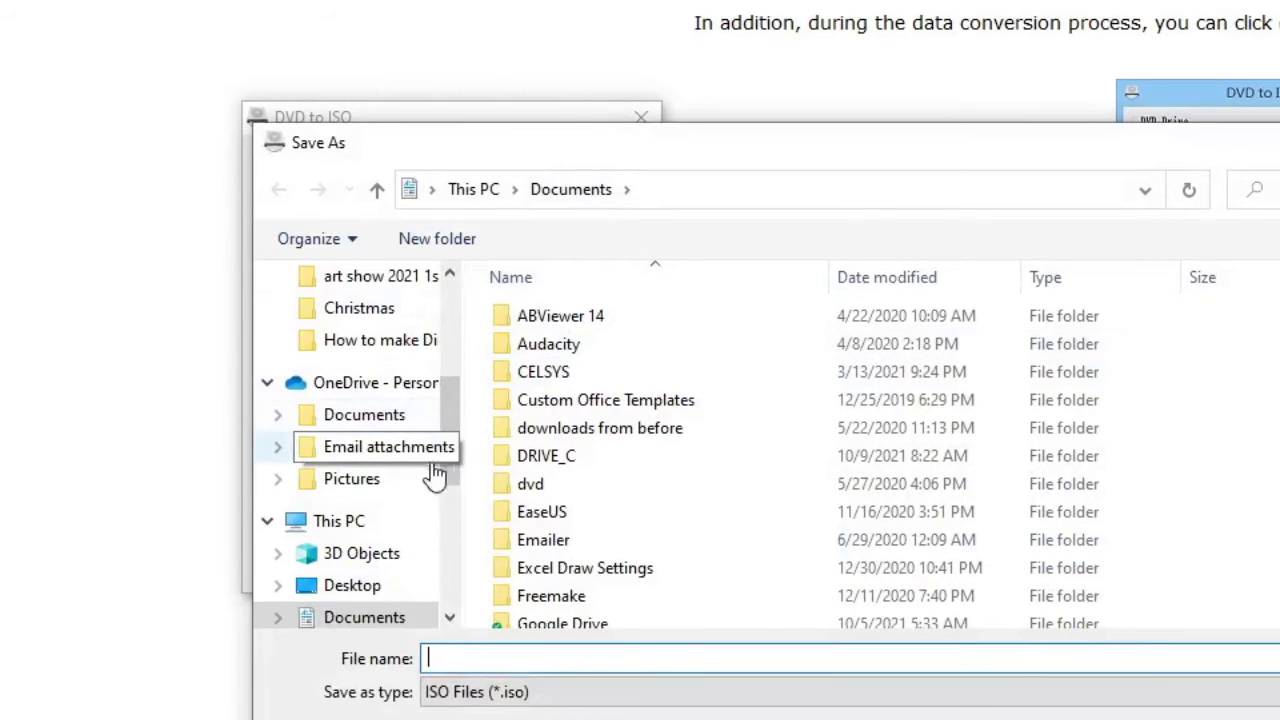
On the Desktop, make a new folder (renaming to 'test' fails) and open New folder (5).
left_click(378, 588)
left_click(751, 192)
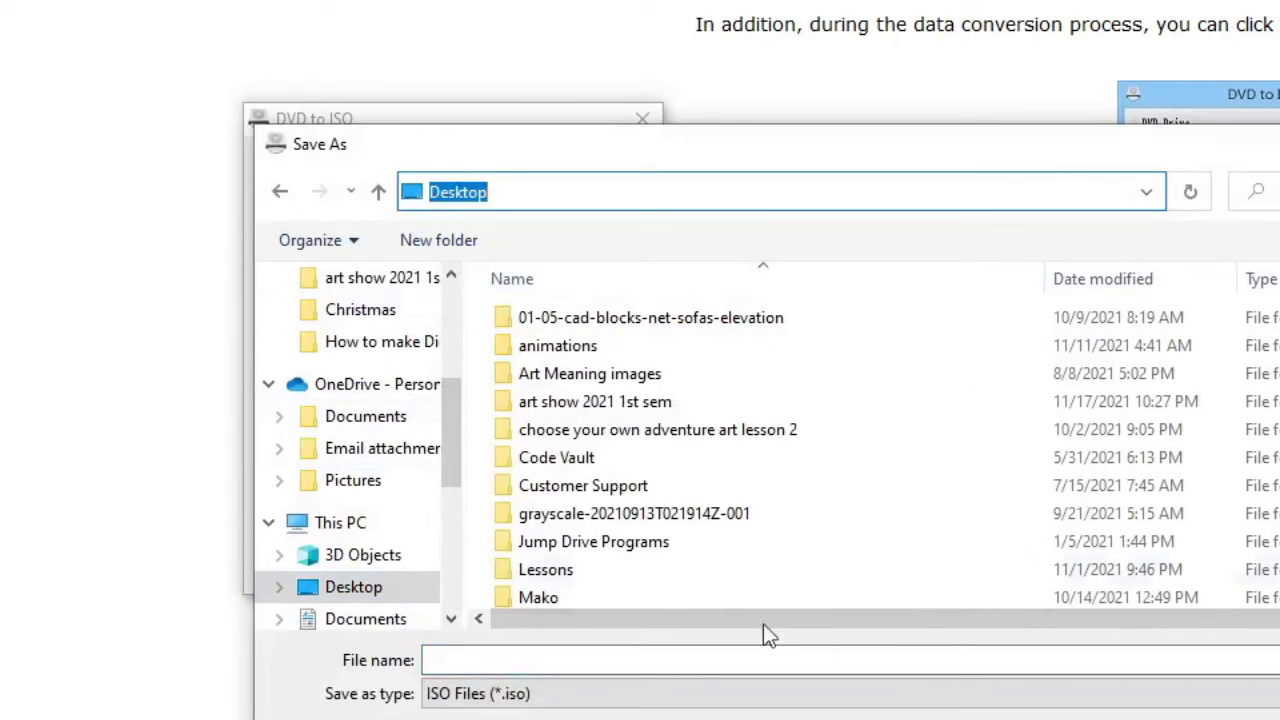
left_click(438, 241)
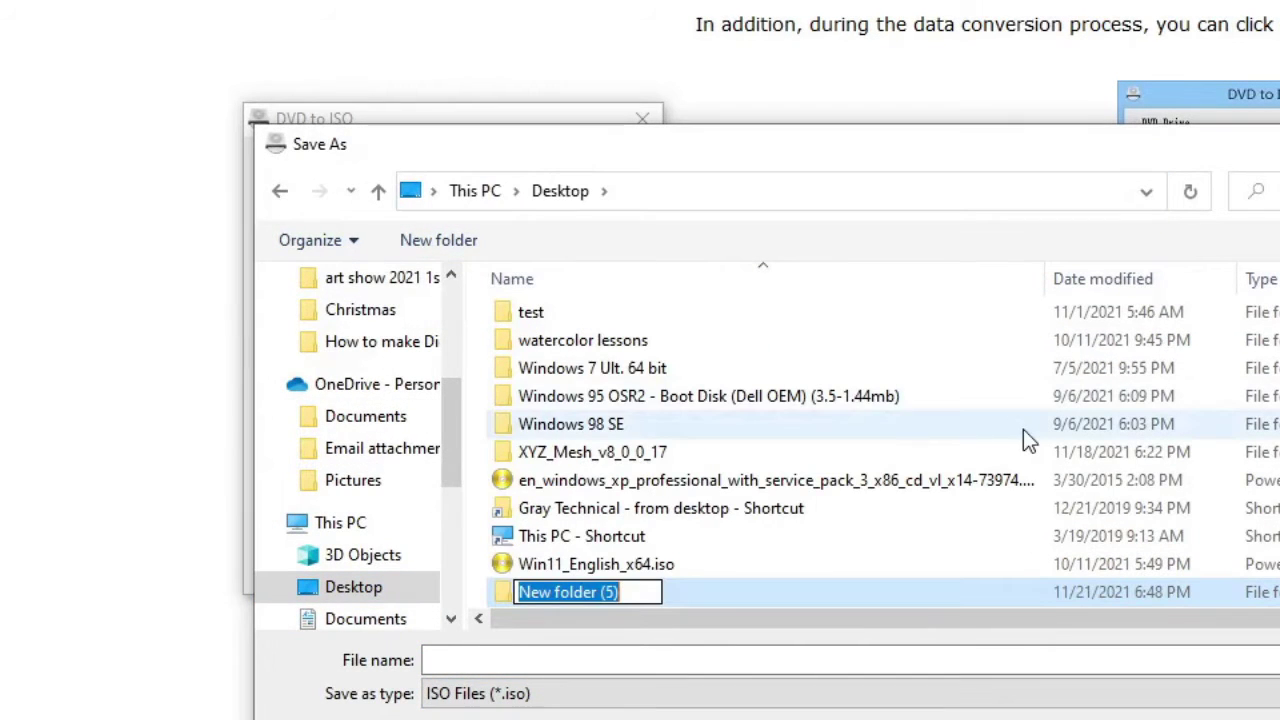
type("test")
key("Return")
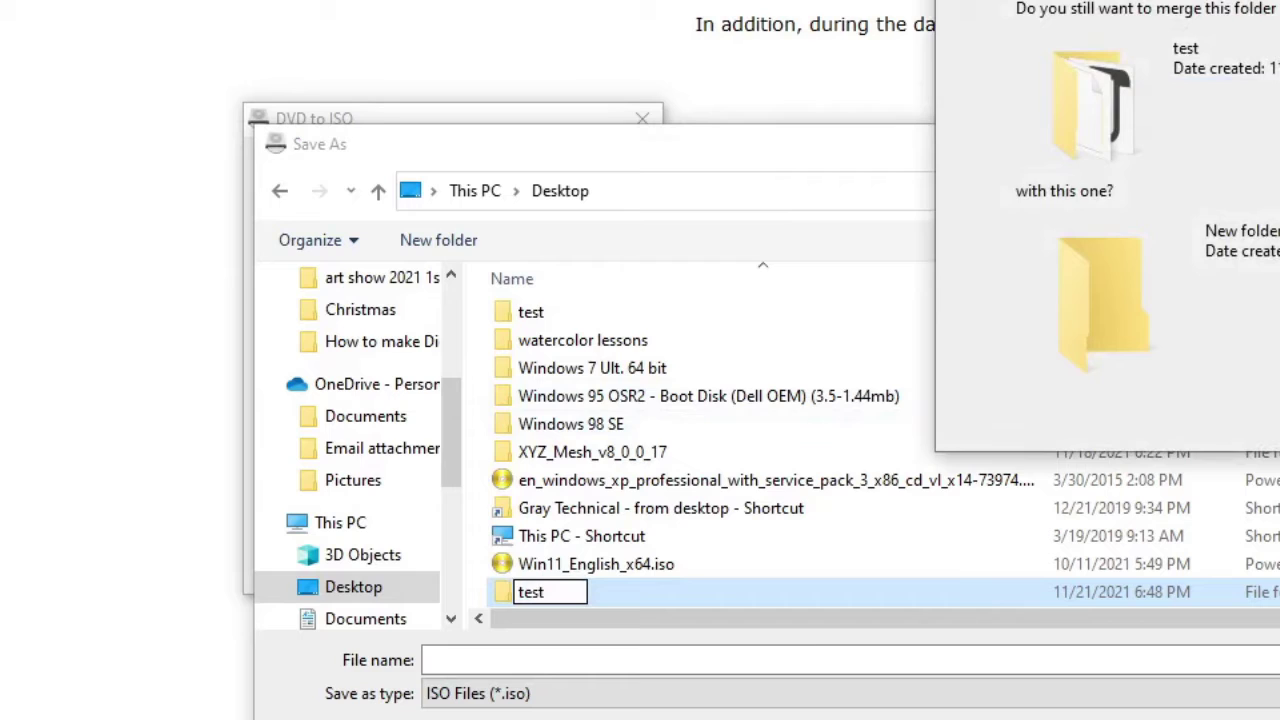
key("Escape")
double_click(574, 592)
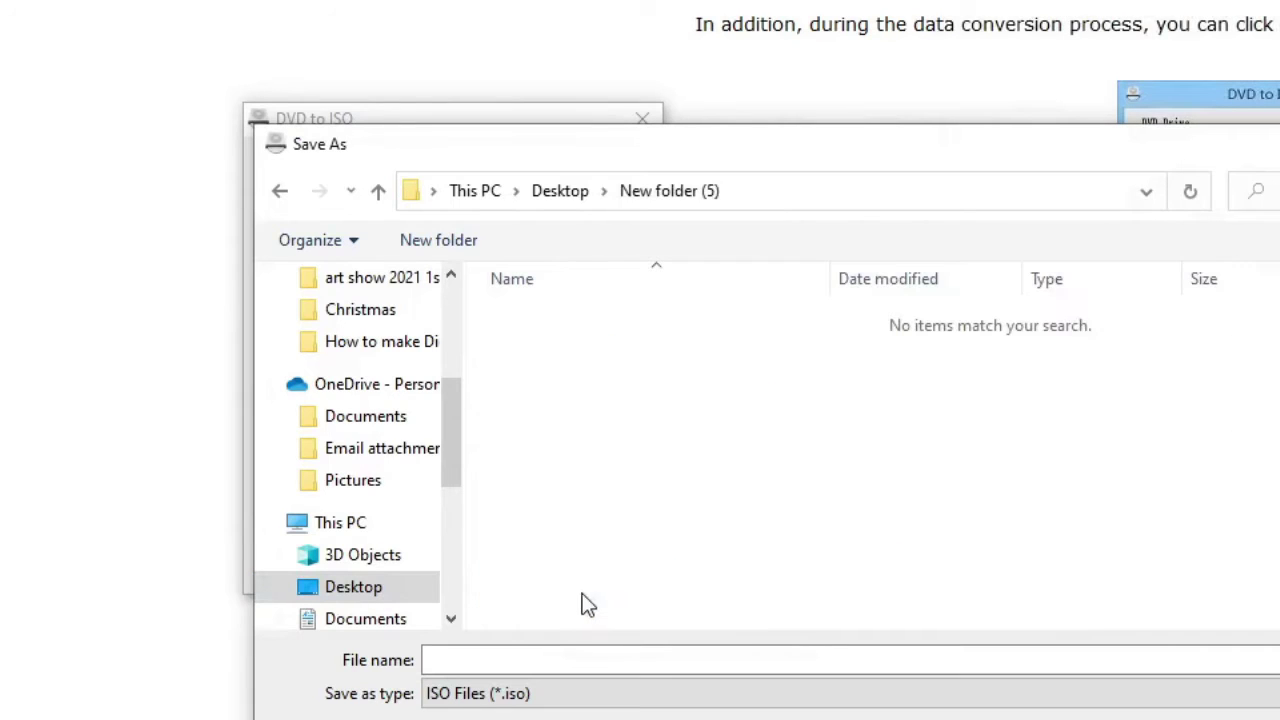
Create a 'Doom 2' subfolder and save the ISO there as 'DoomII'.
left_click(440, 243)
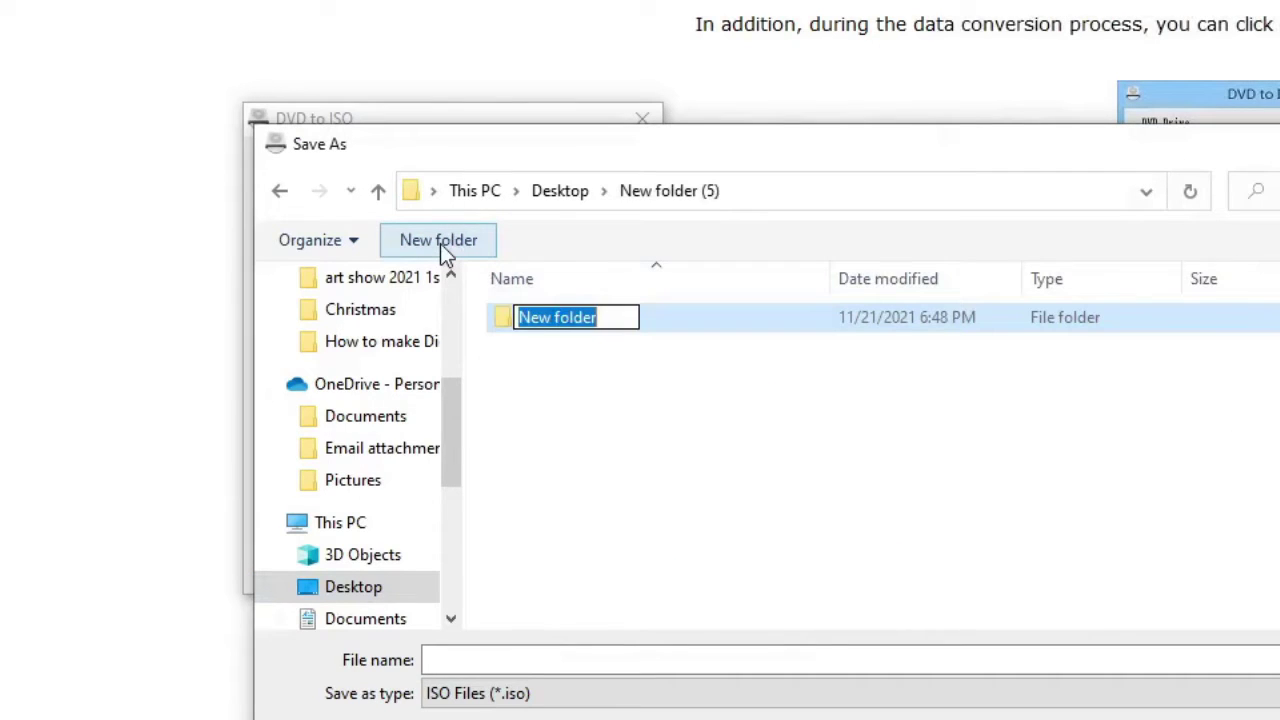
type("Doom 2")
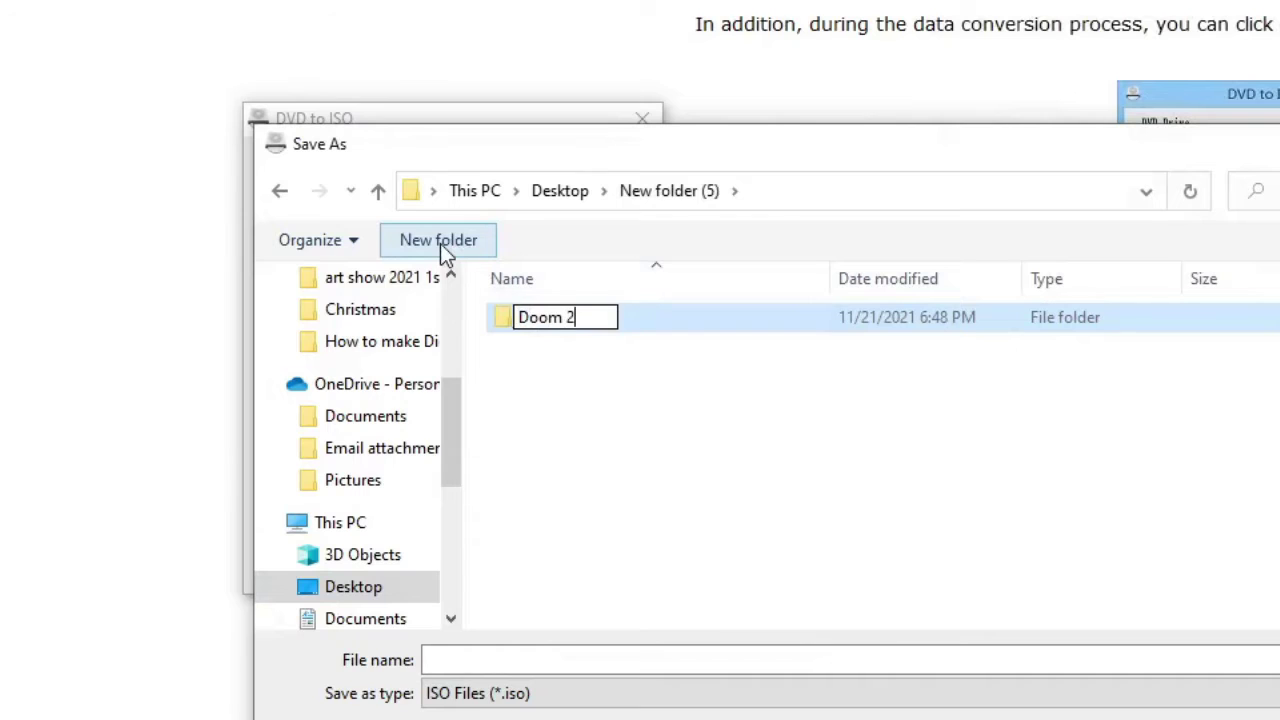
key("Return")
key("Return")
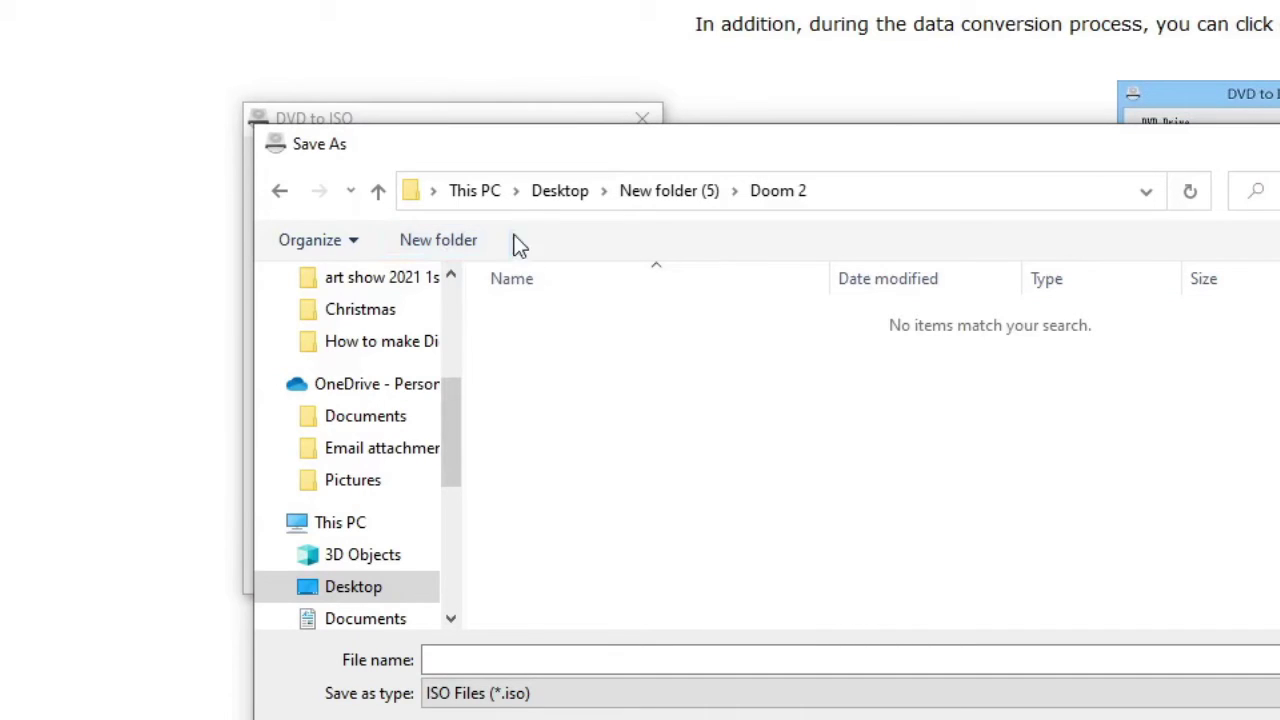
left_click(501, 663)
type("D")
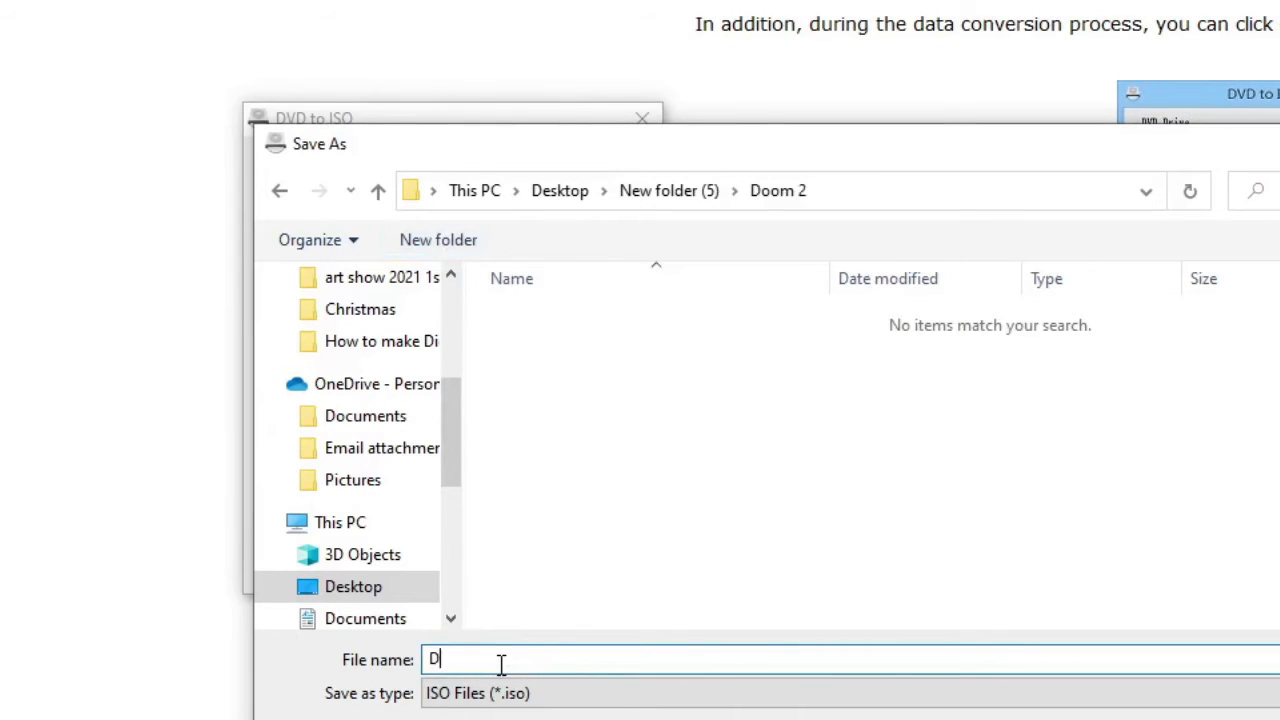
type("oomII")
key("Return")
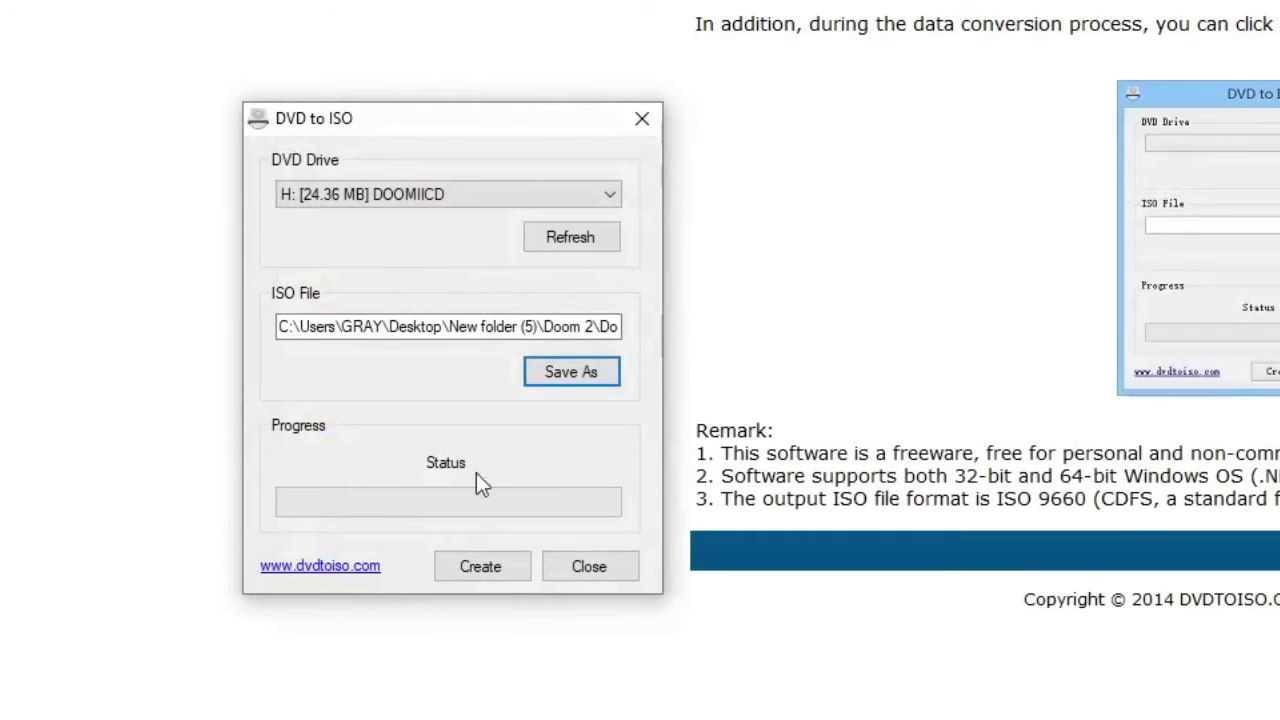
Start creating DoomII.iso from the DOOMIICD disc and let it run until it shows Finished.
left_click(485, 572)
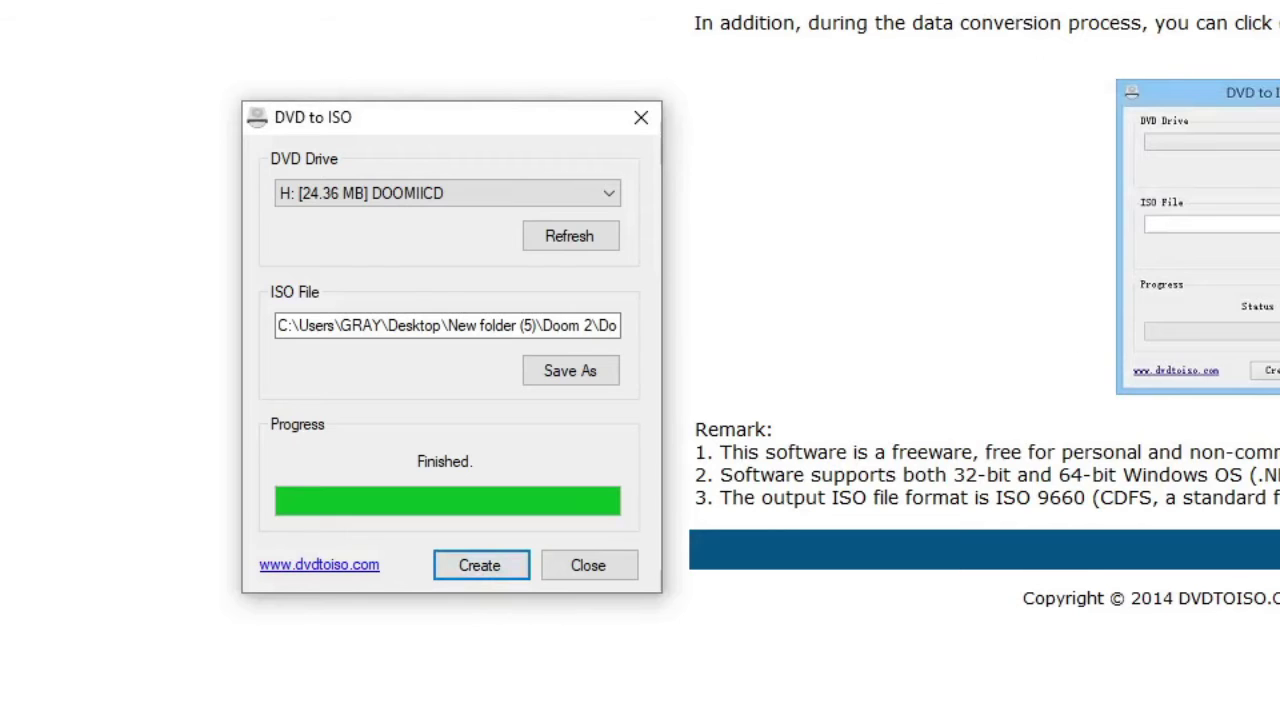
Open the Doom 2 folder from File Explorer's jump list and select the 24.3 MB DoomII.iso.
right_click(135, 712)
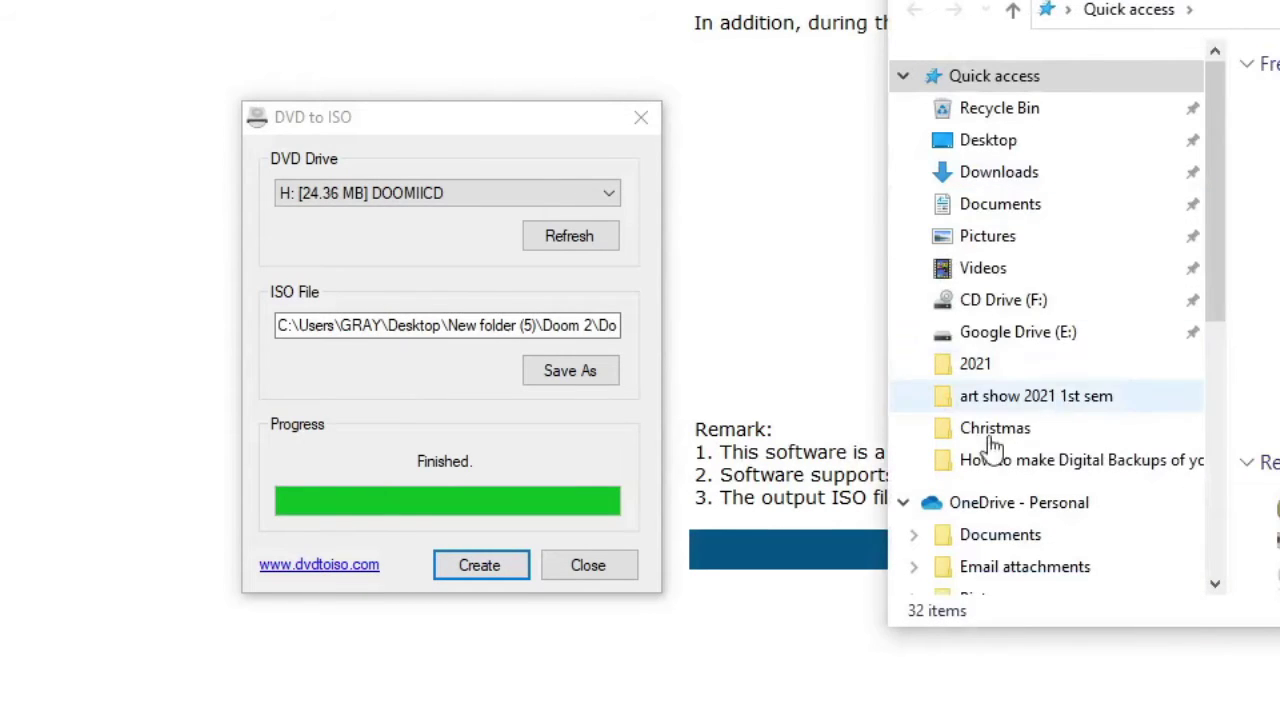
right_click(135, 715)
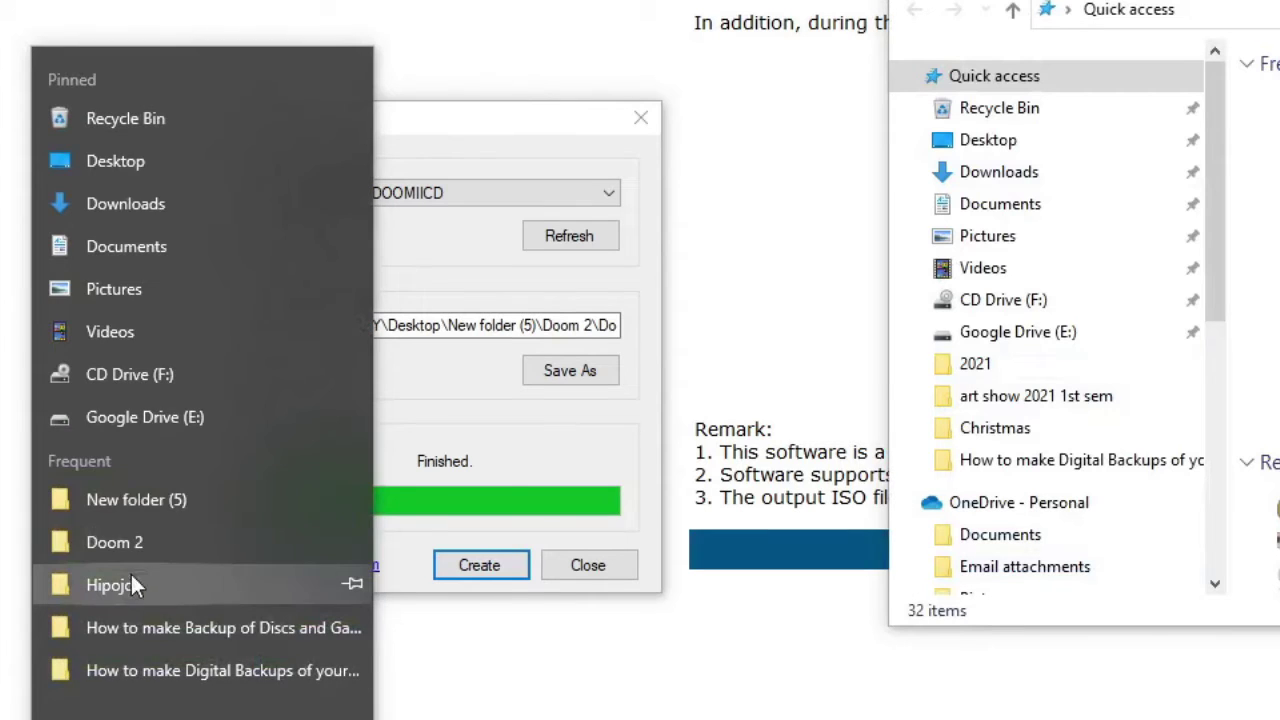
left_click(130, 542)
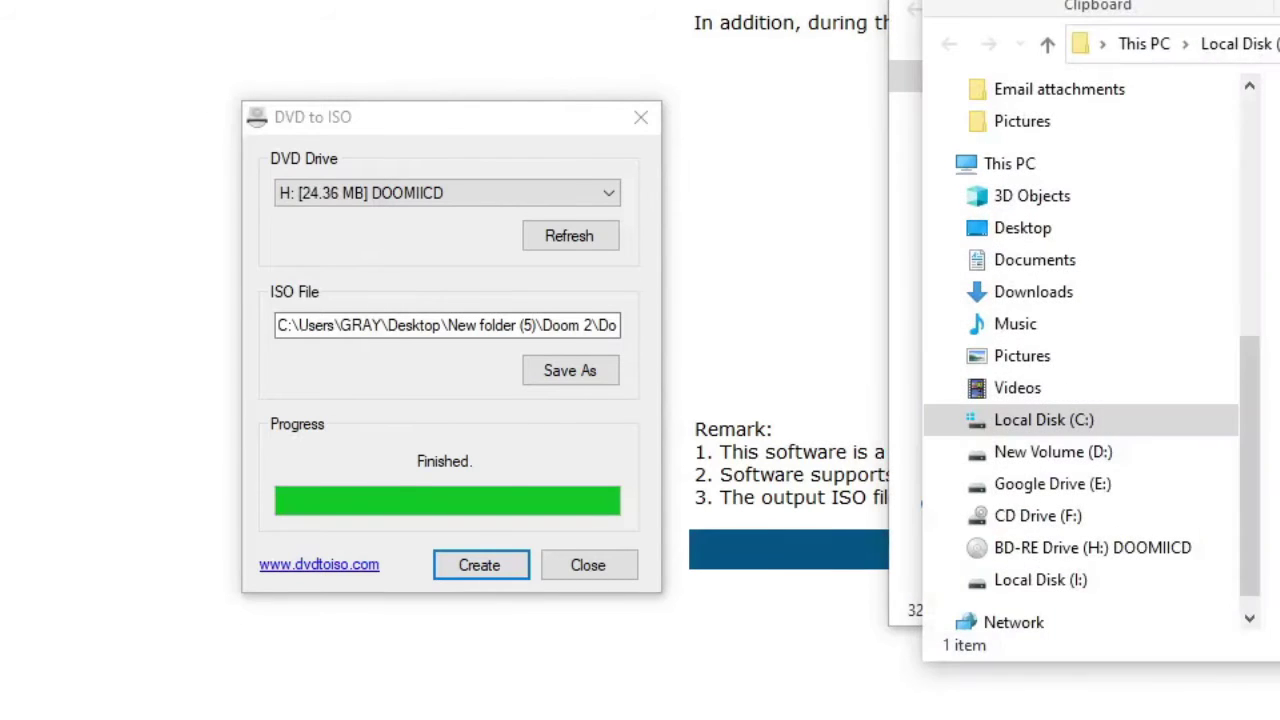
left_click(1279, 141)
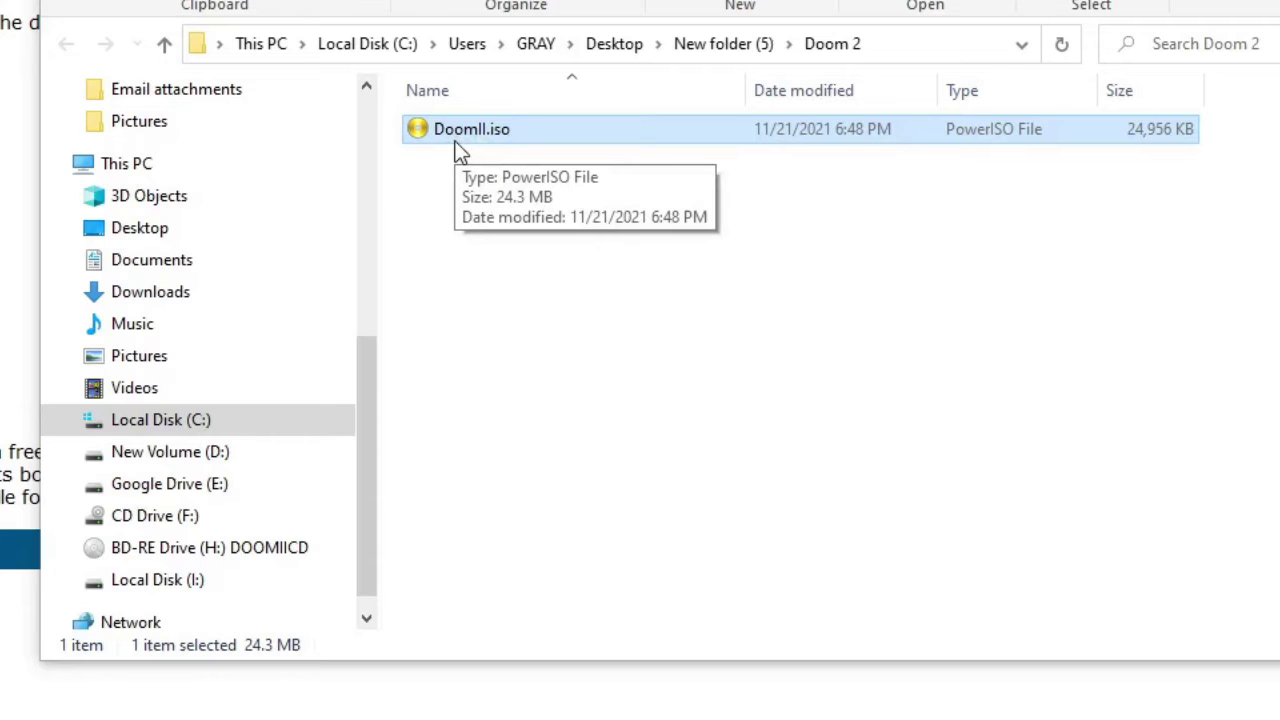
Mount DoomII.iso to drive F: using PowerISO's Mount Image to Drive [F:] command.
right_click(456, 131)
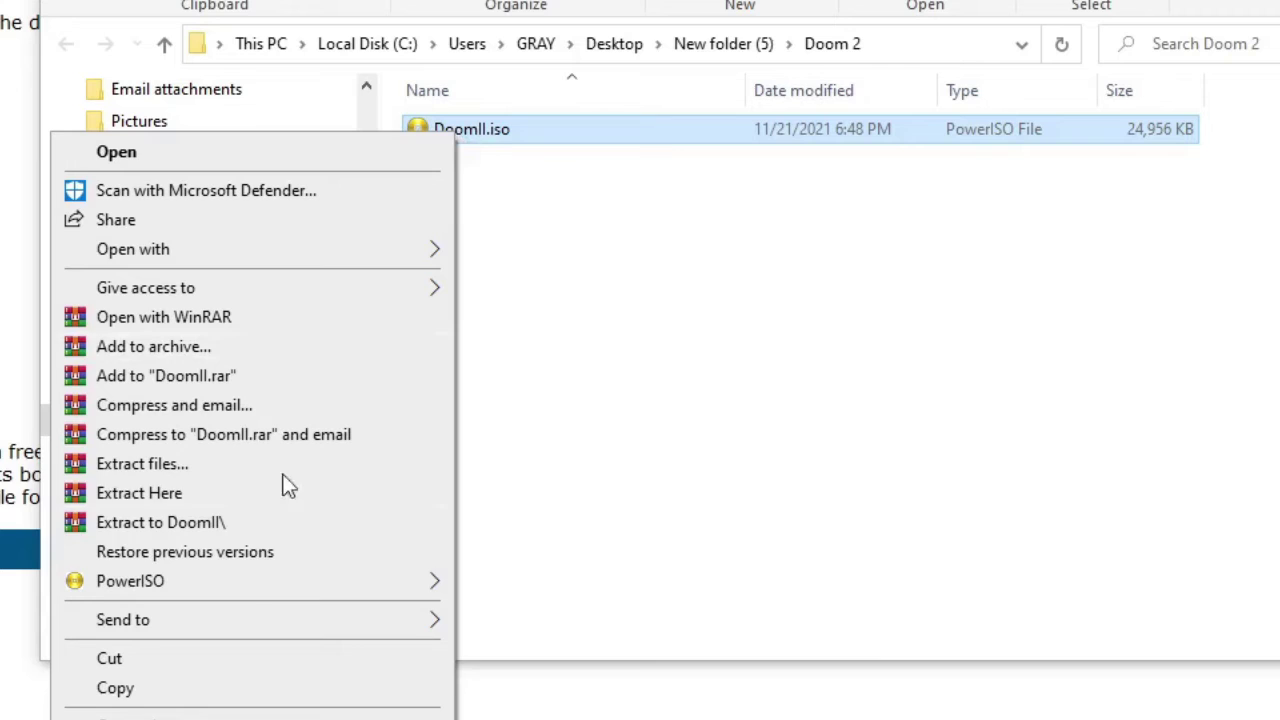
mouse_move(209, 593)
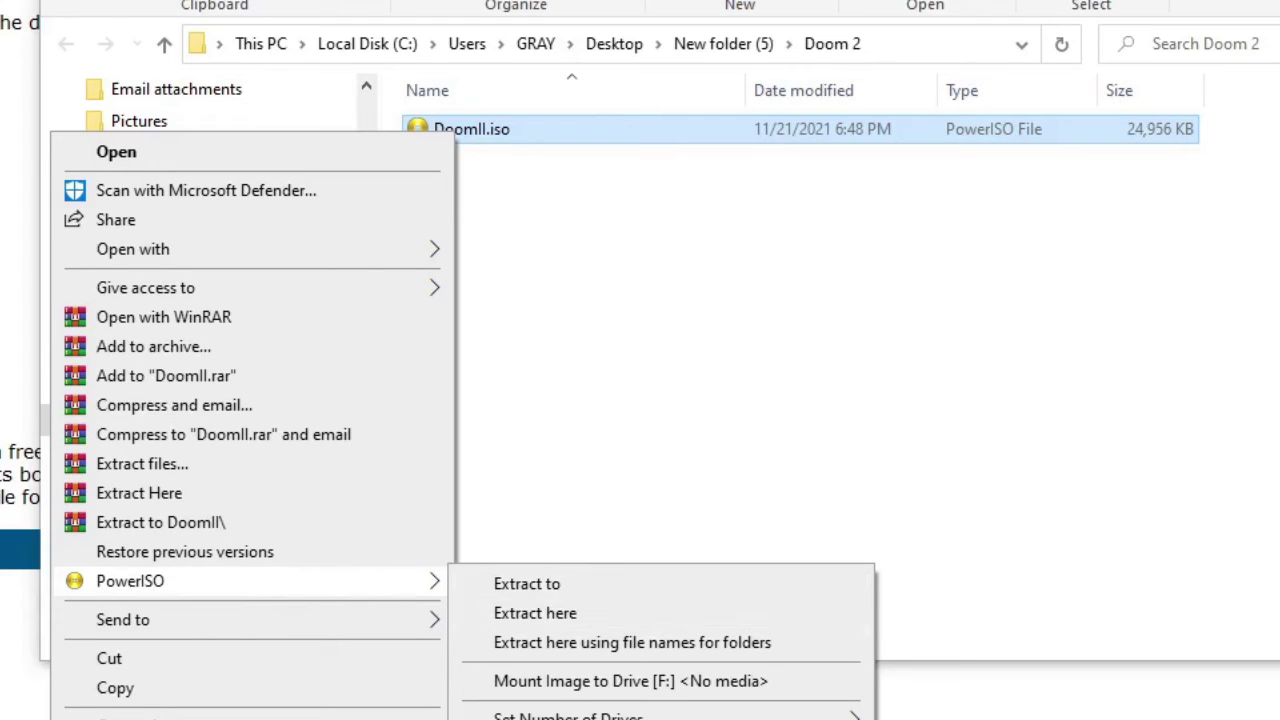
left_click(640, 690)
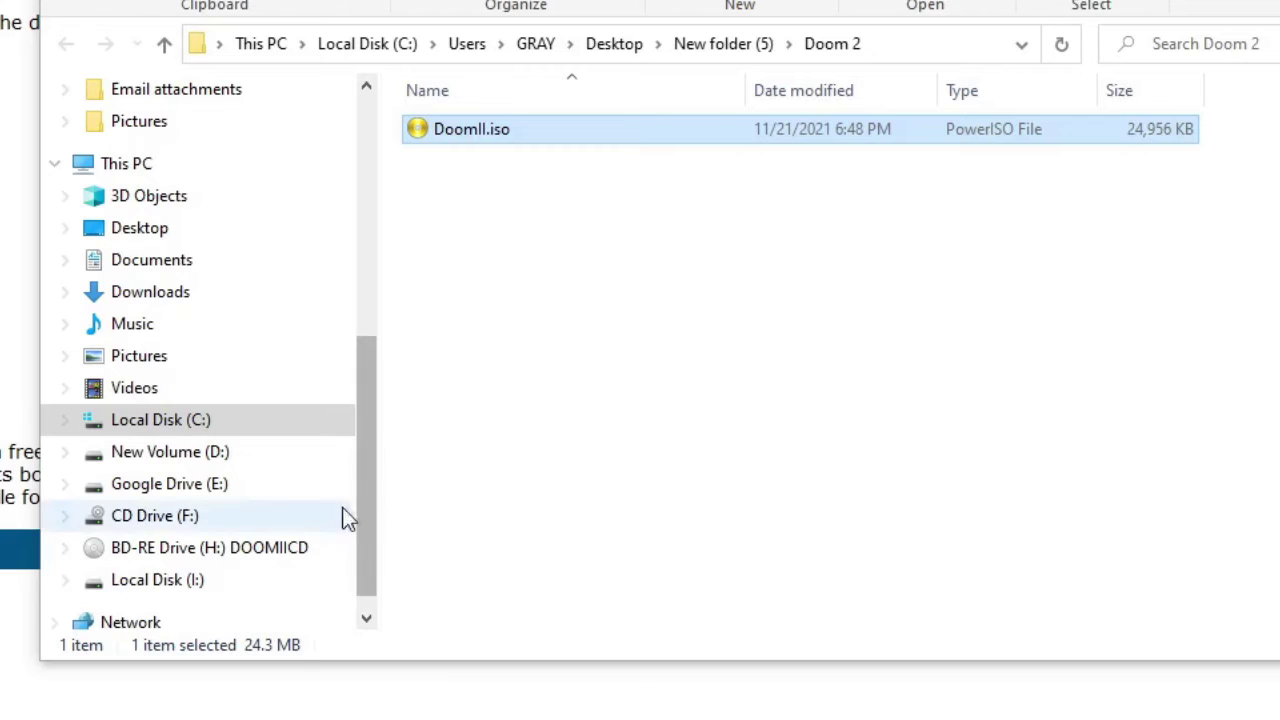
Browse the mounted CD Drive (F:), compare its ten files with the original disc in H:, end on F:.
left_click(155, 525)
left_click_drag(471, 414, 472, 114)
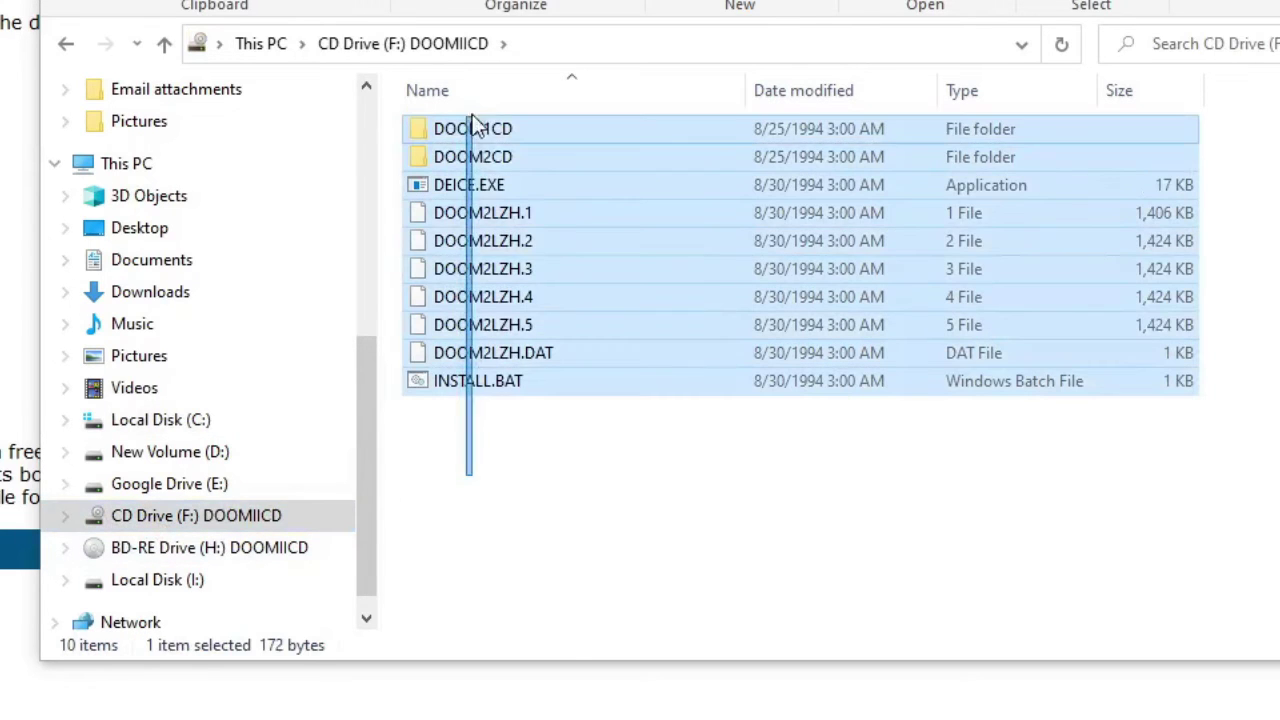
left_click(503, 506)
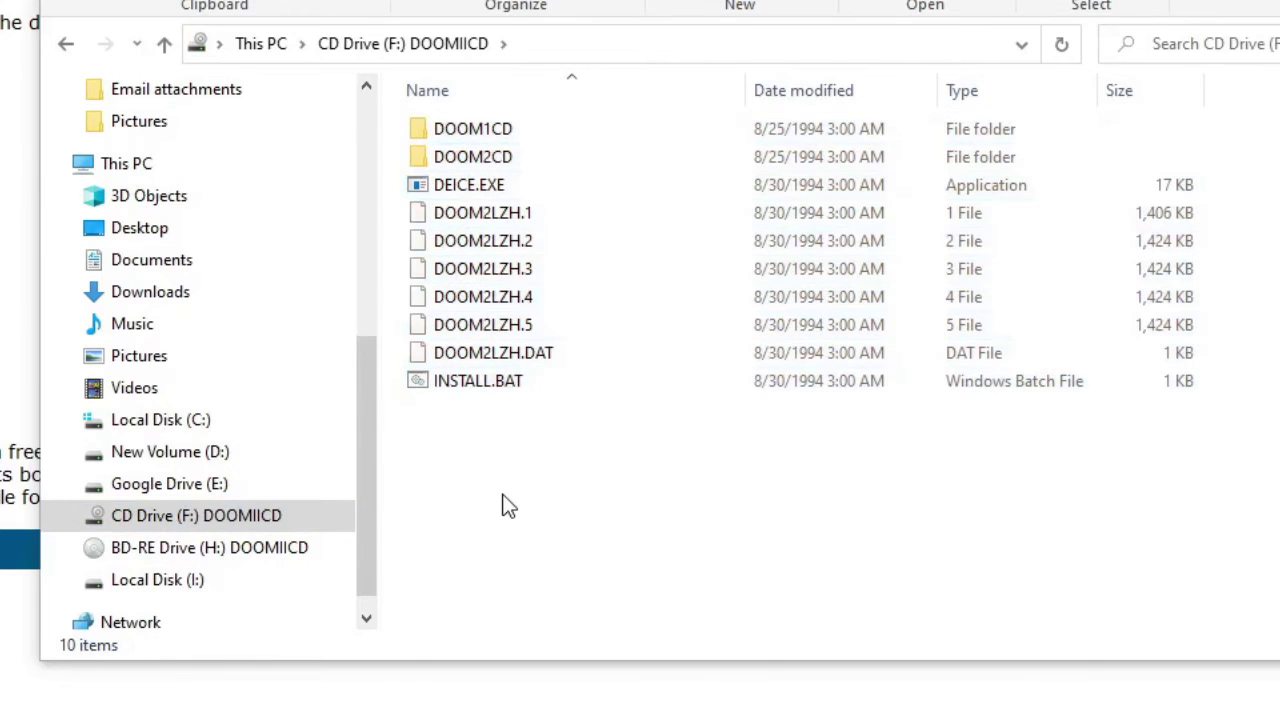
left_click(250, 563)
left_click(250, 522)
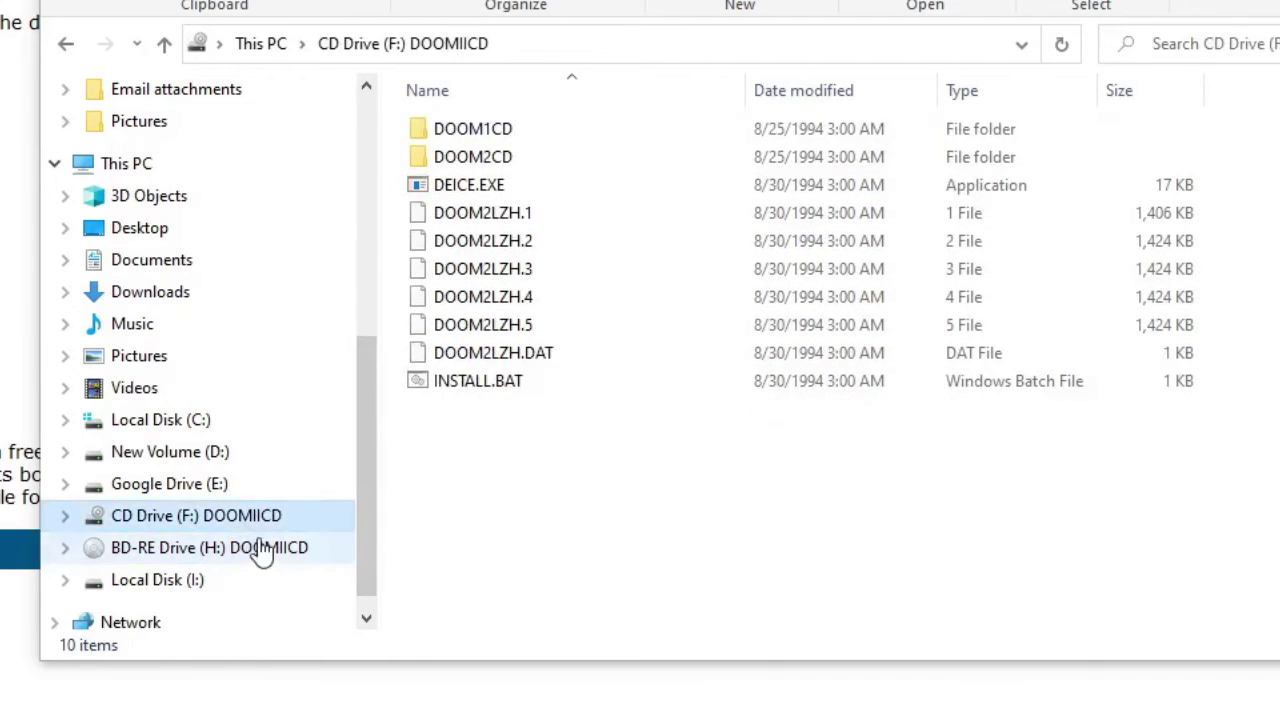
left_click(265, 557)
left_click(263, 523)
left_click(263, 545)
left_click(263, 523)
left_click(265, 550)
left_click(268, 523)
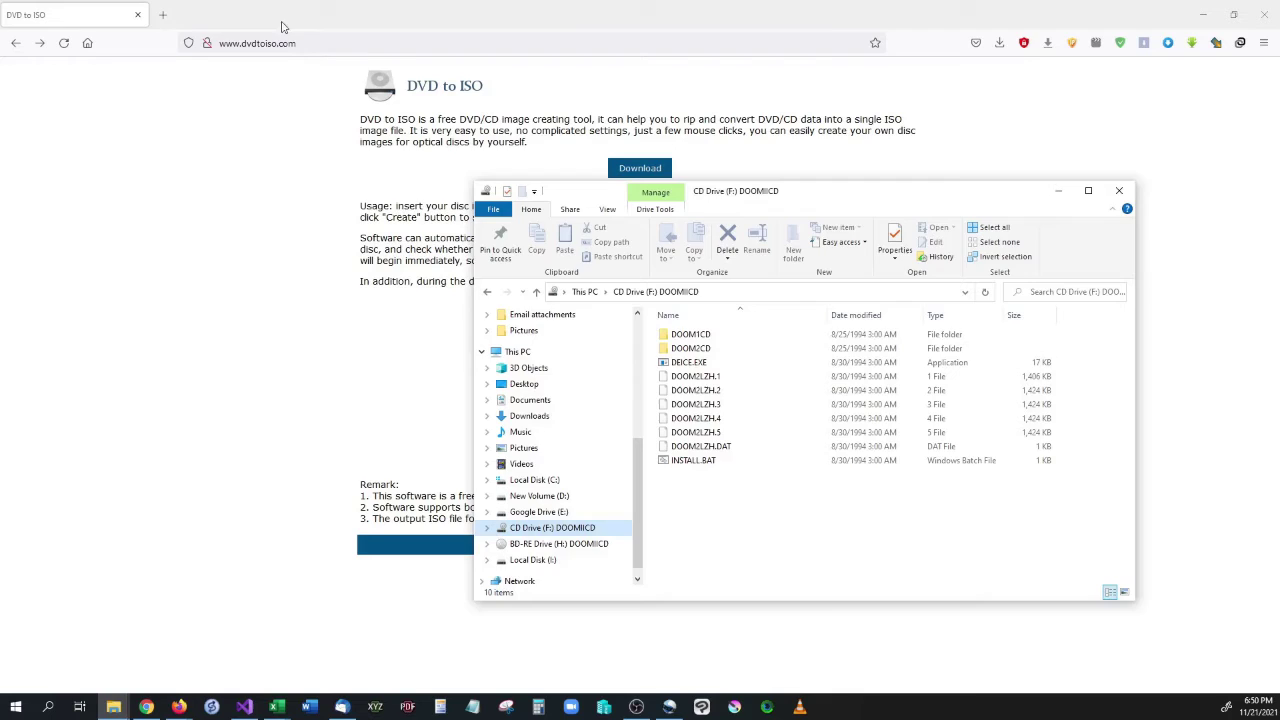
Google 'freeisoburner' in a new tab and open the Free ISO Burner website.
left_click(162, 14)
left_click(394, 49)
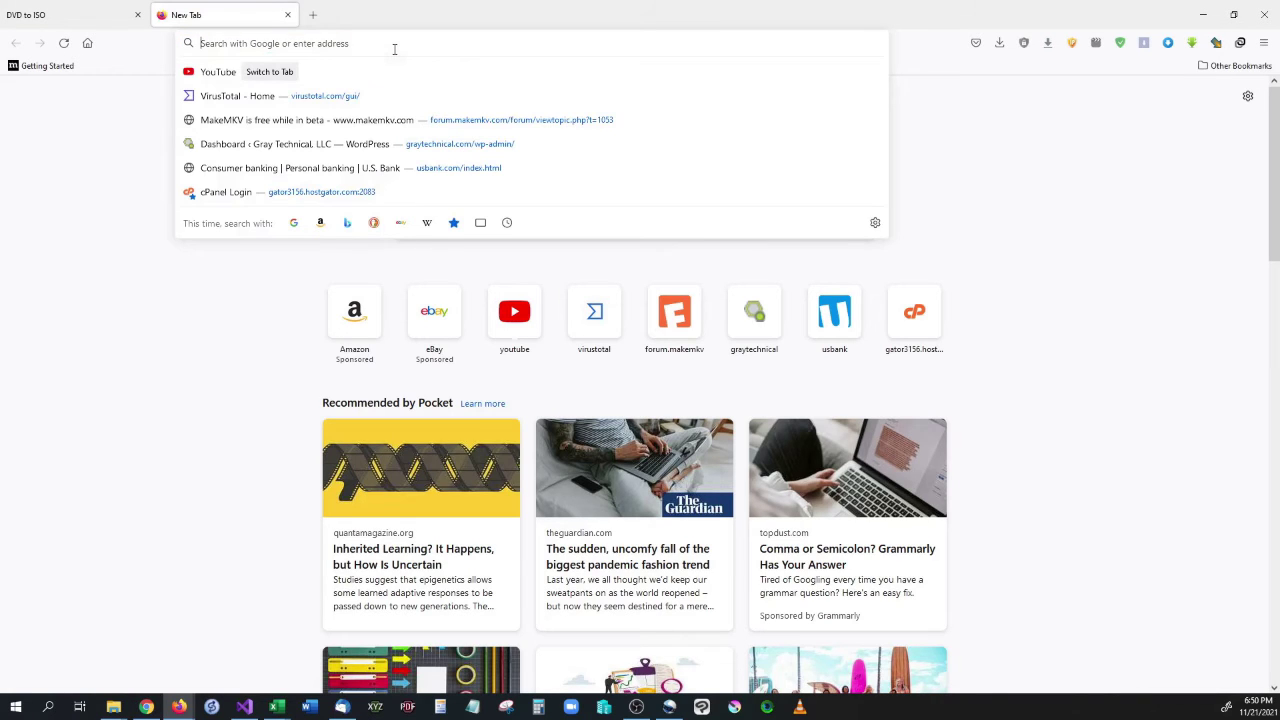
type("freeiso")
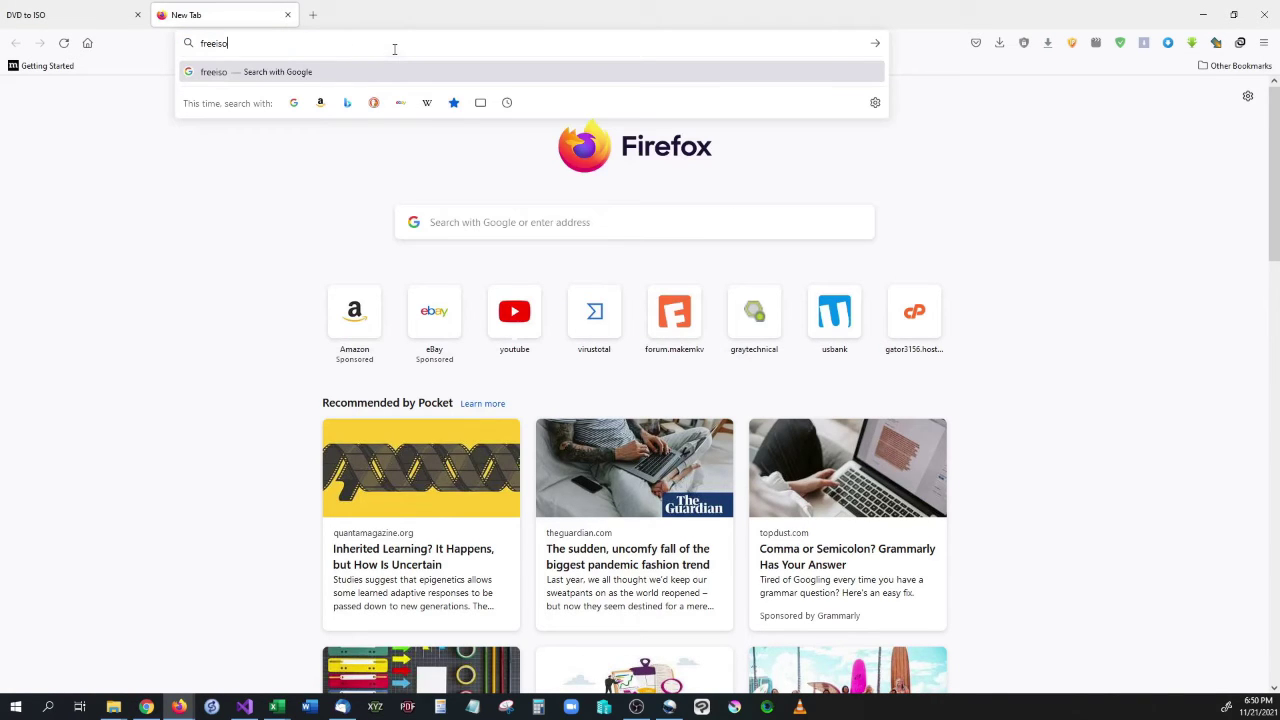
type("burner")
key("Return")
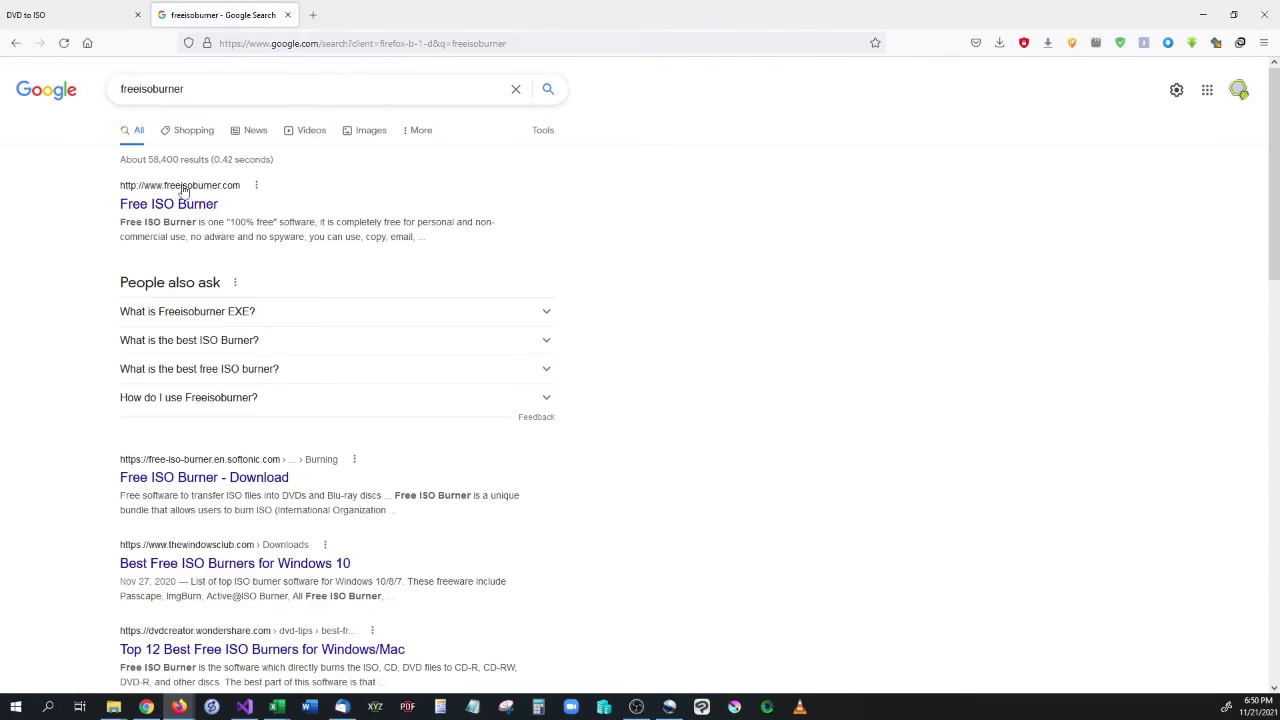
left_click(180, 204)
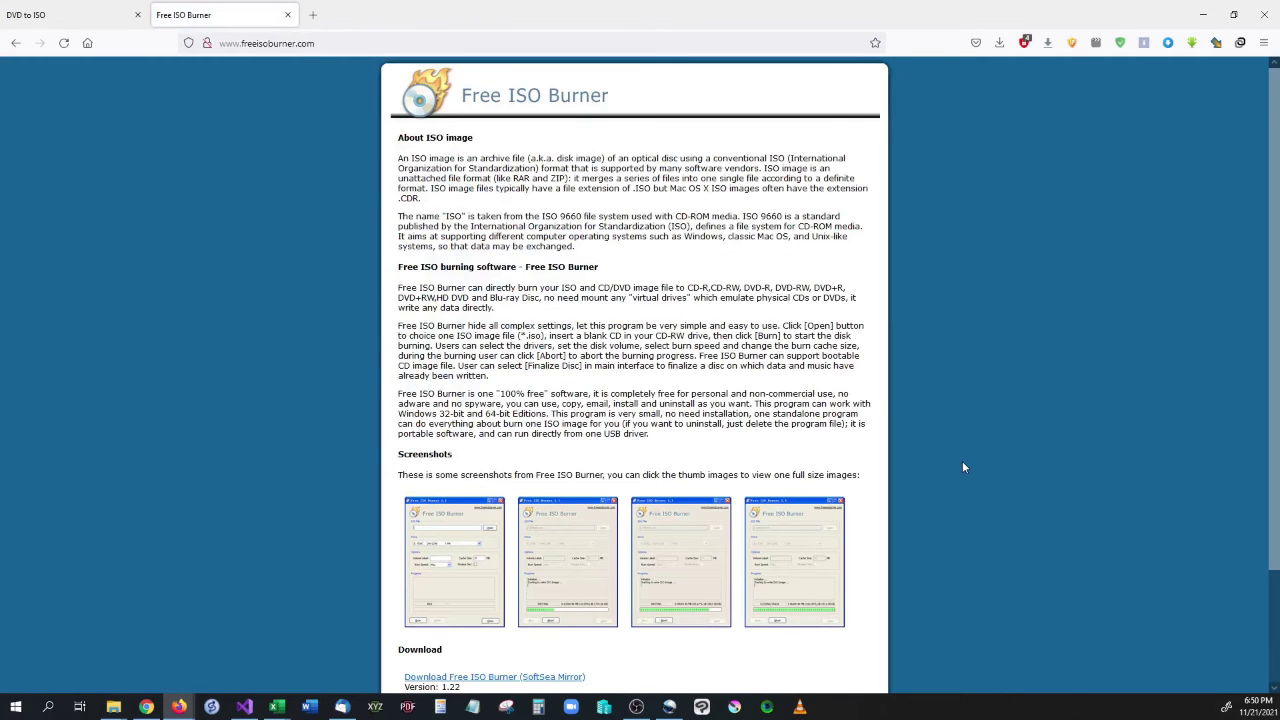
scroll(962, 467, "down", 3)
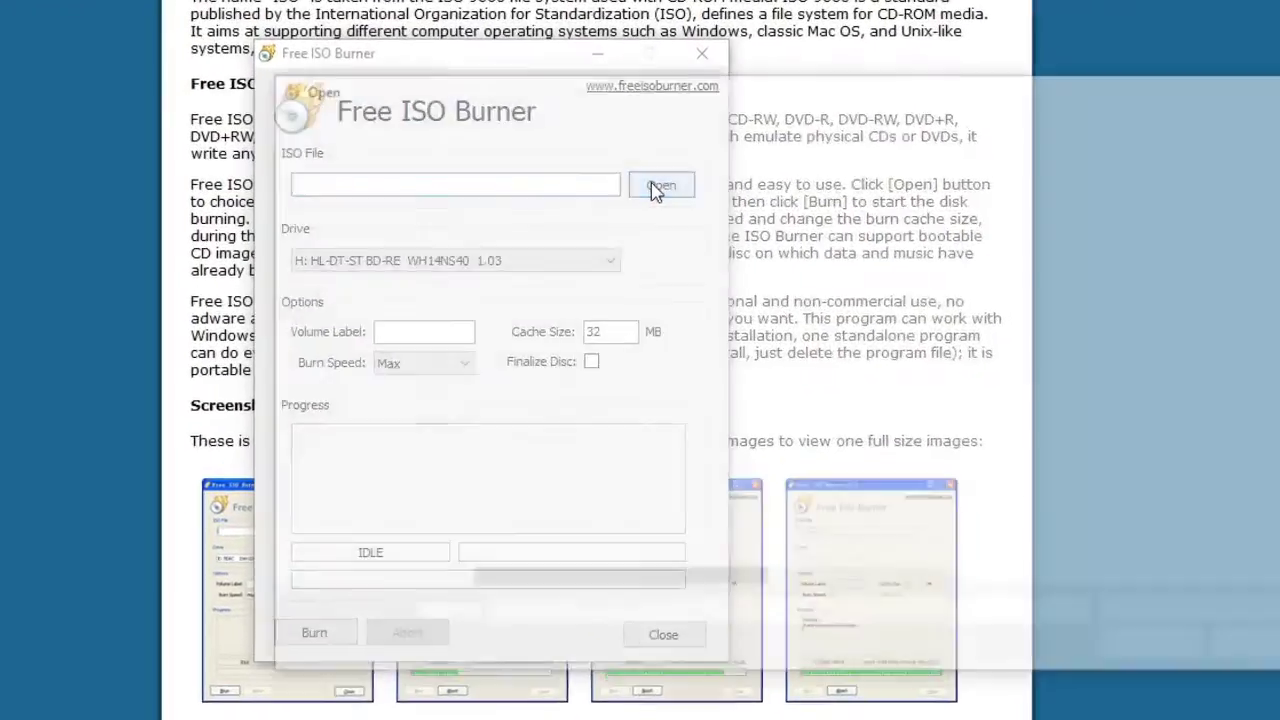
Browse to Desktop > New folder (5) > Doom 2 and open DoomII.iso as the image to burn.
left_click(669, 190)
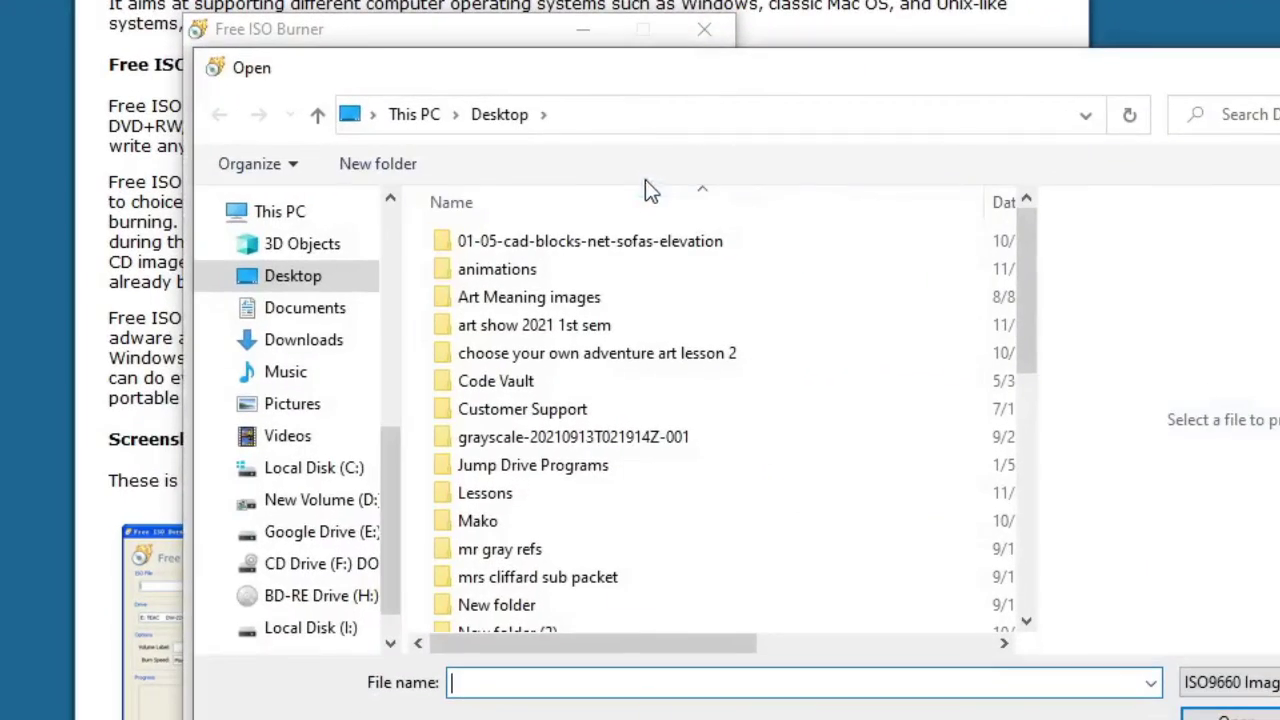
scroll(365, 530, "up", 7)
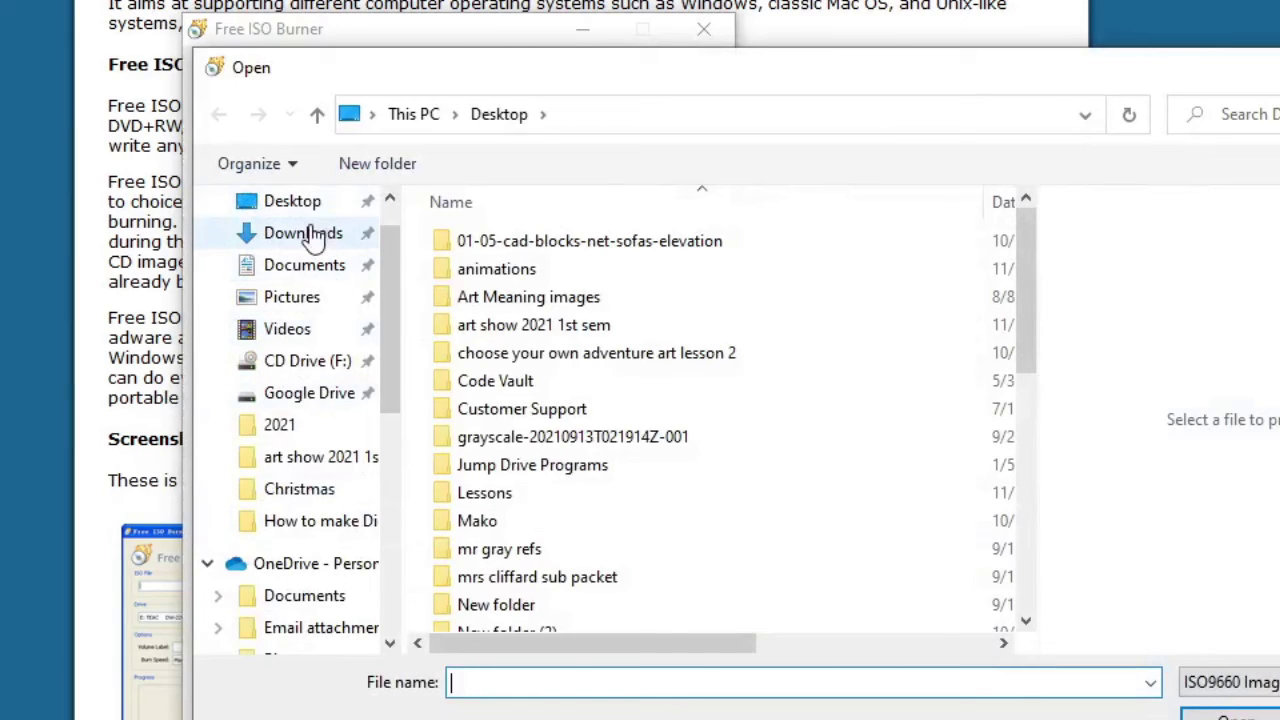
left_click(296, 203)
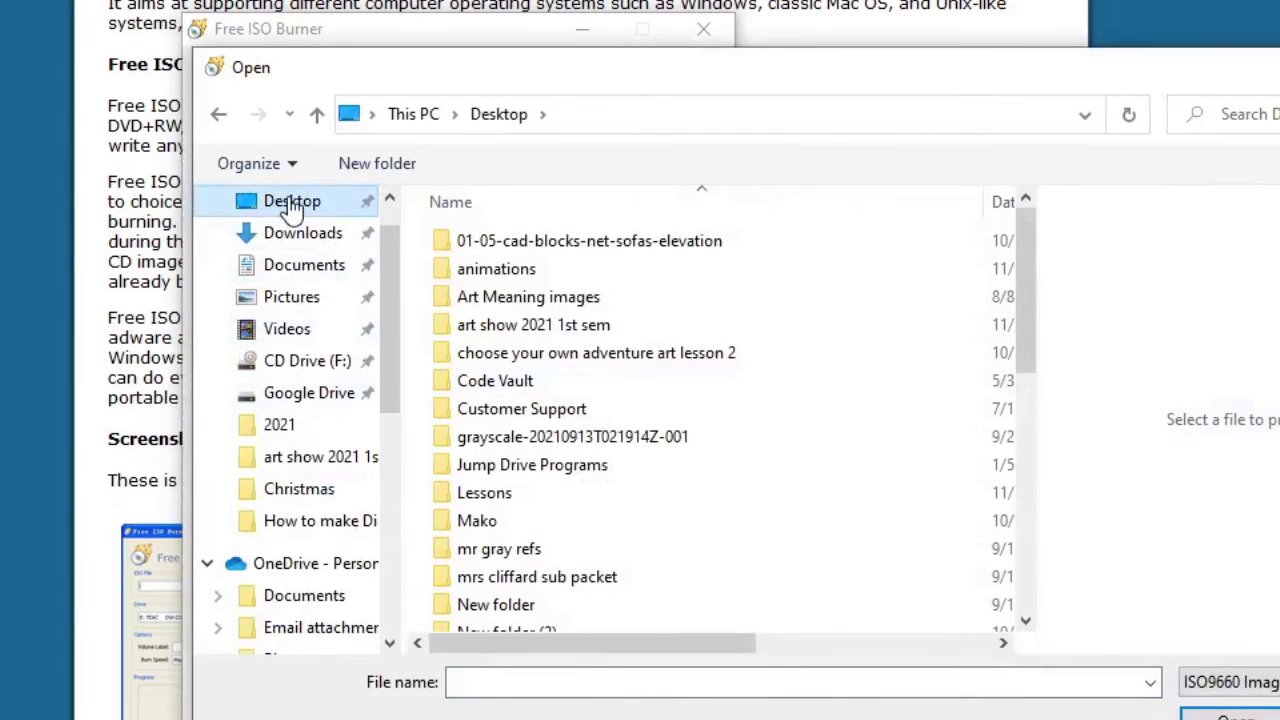
key("Tab")
key("n")
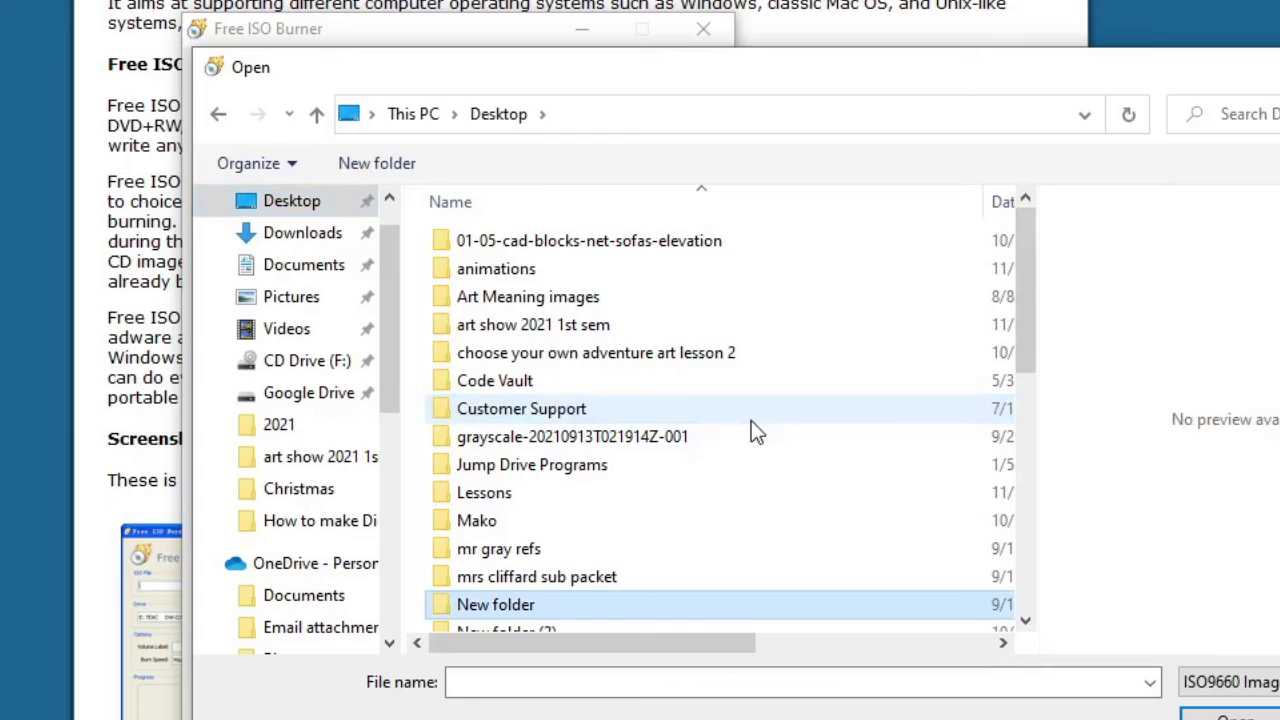
key("n")
key("n")
key("n")
key("n")
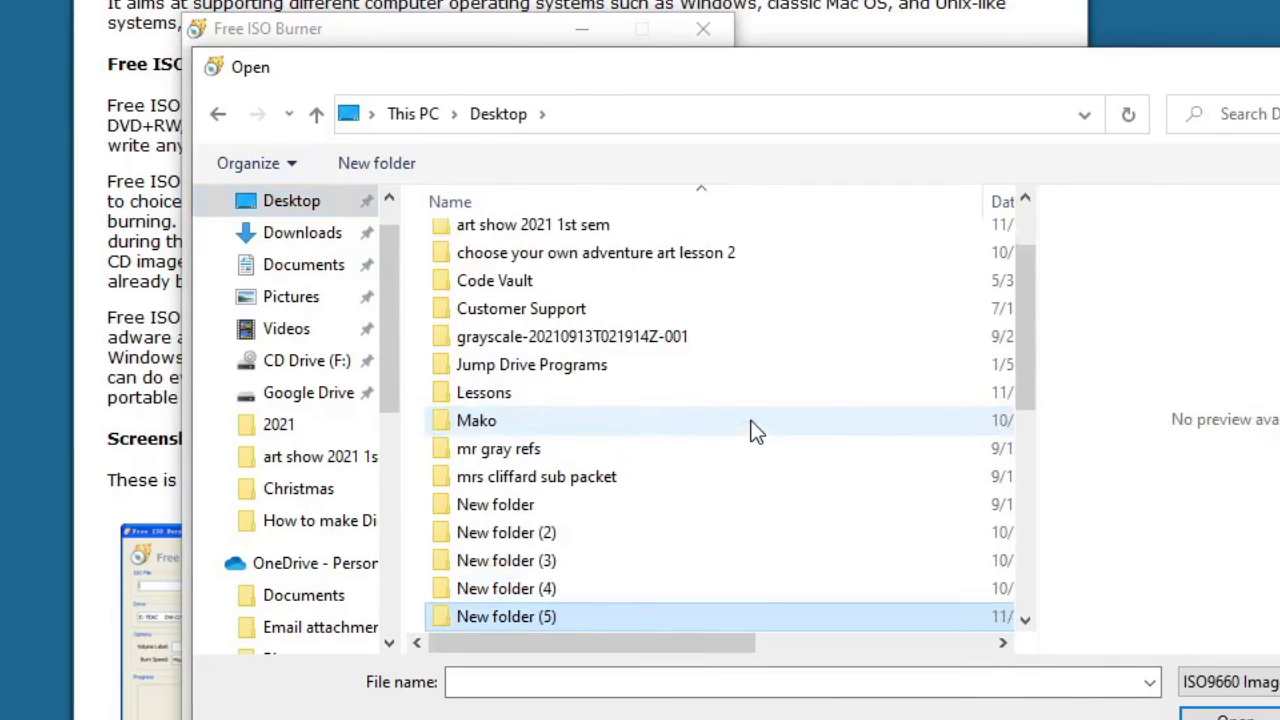
key("Return")
double_click(557, 251)
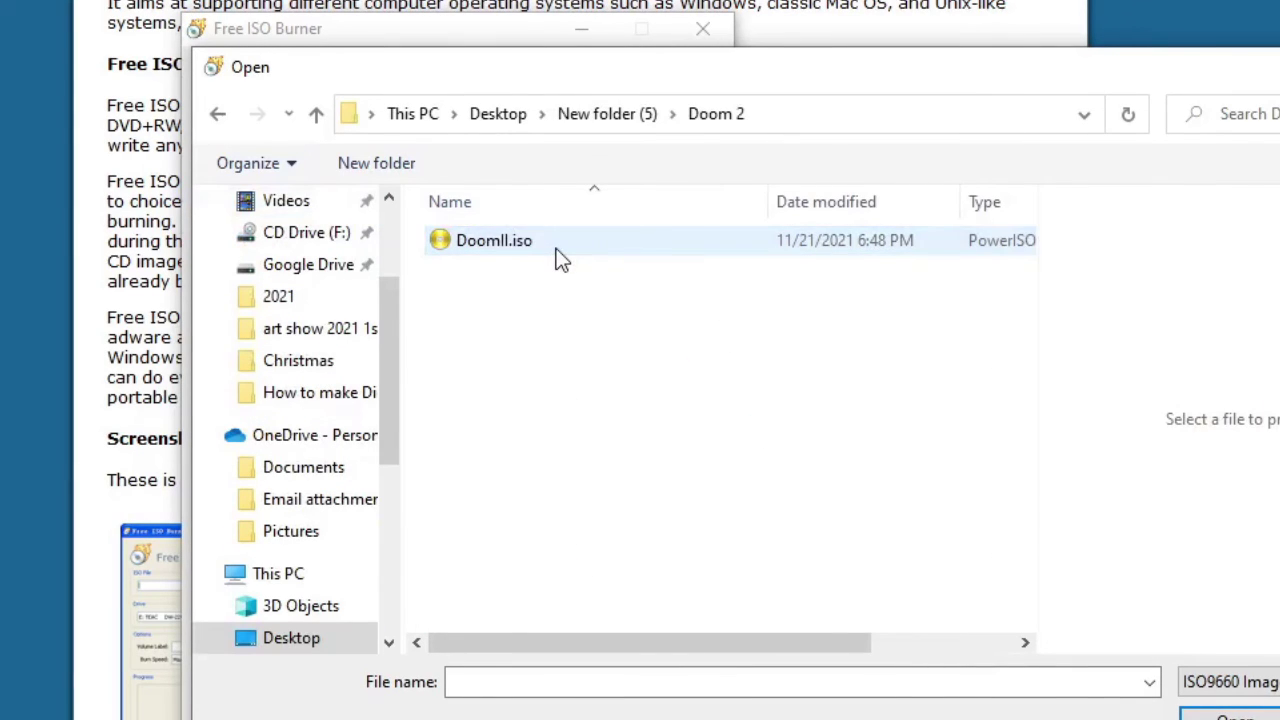
left_click(430, 248)
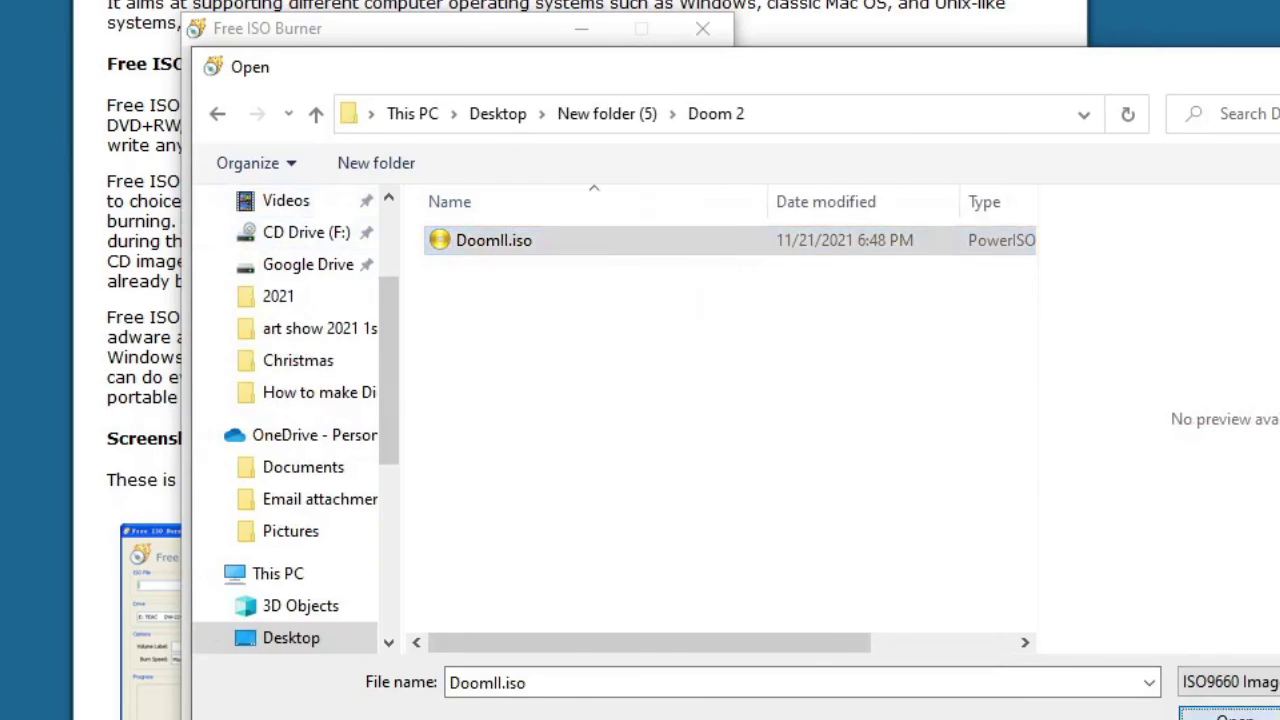
left_click(1228, 714)
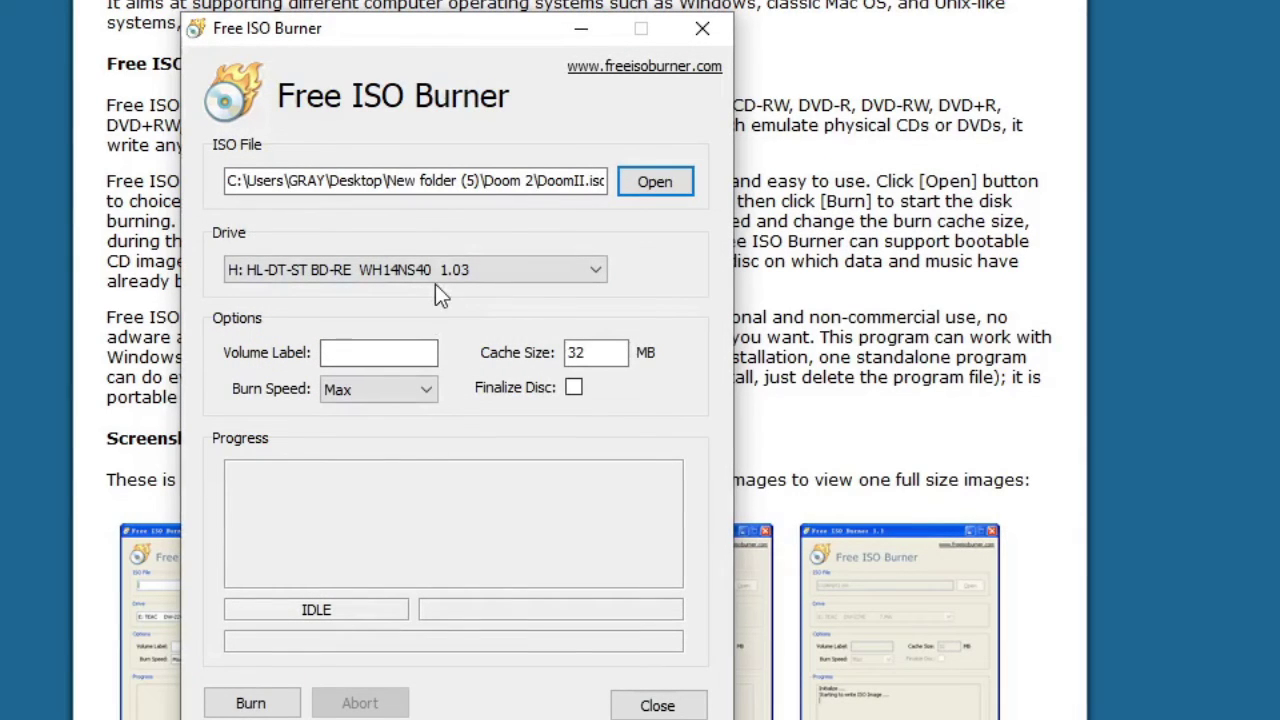
left_click(447, 262)
left_click(690, 270)
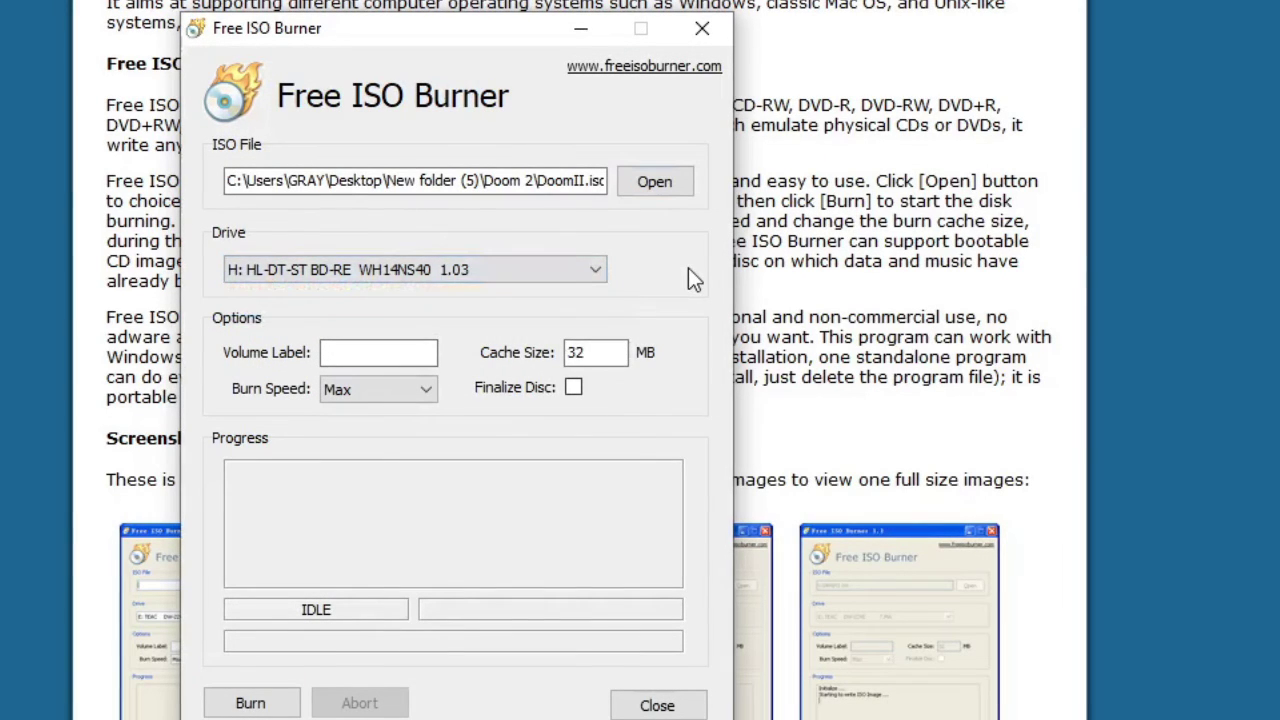